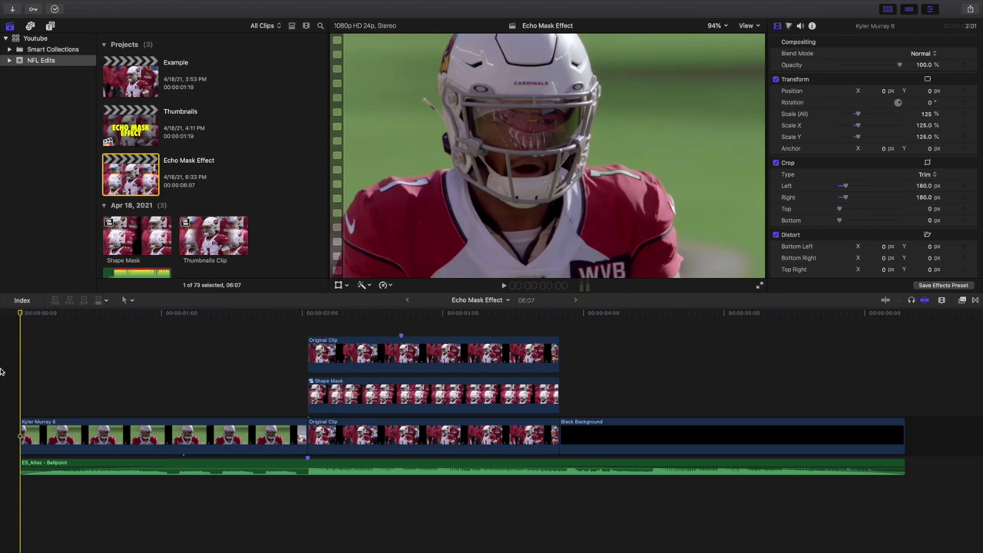
Play the finished echo project from the start to preview the result
{"action": "key", "text": "space"}
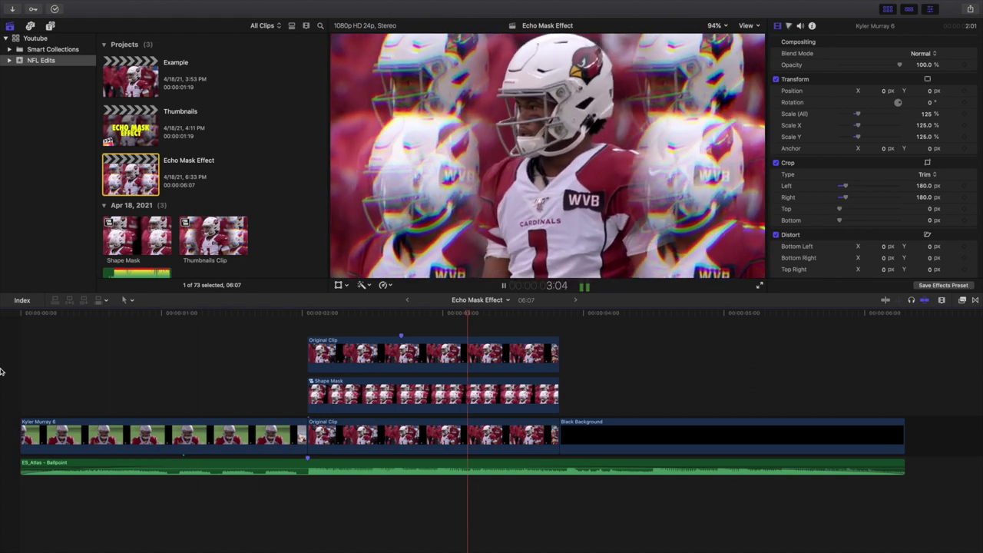
{"action": "key", "text": "Home"}
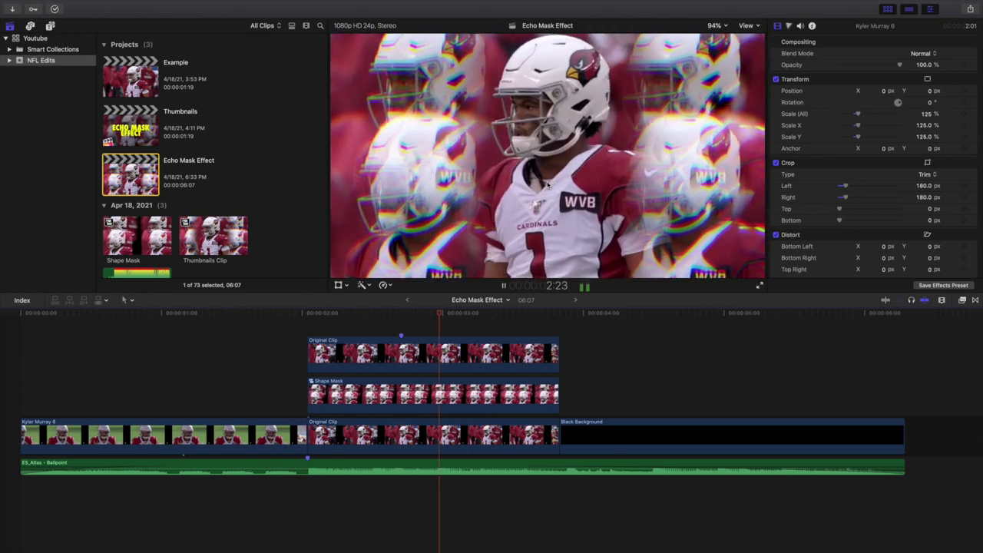
{"action": "key", "text": "space"}
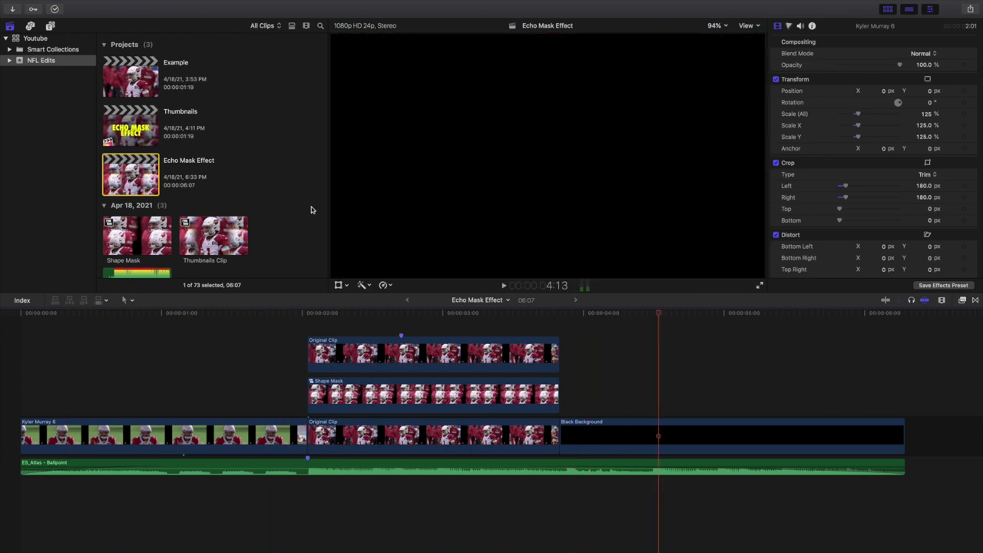
{"action": "key", "text": "Home"}
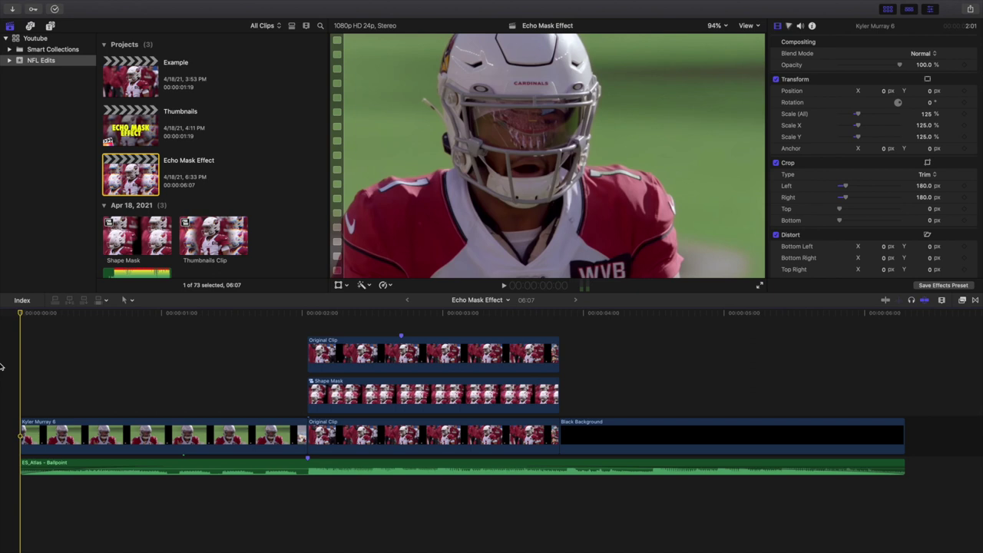
Open the Example project, duplicate the football clip into the lane above, blend it with Screen, and enable Transform
{"action": "double_click", "coordinate": [125, 76]}
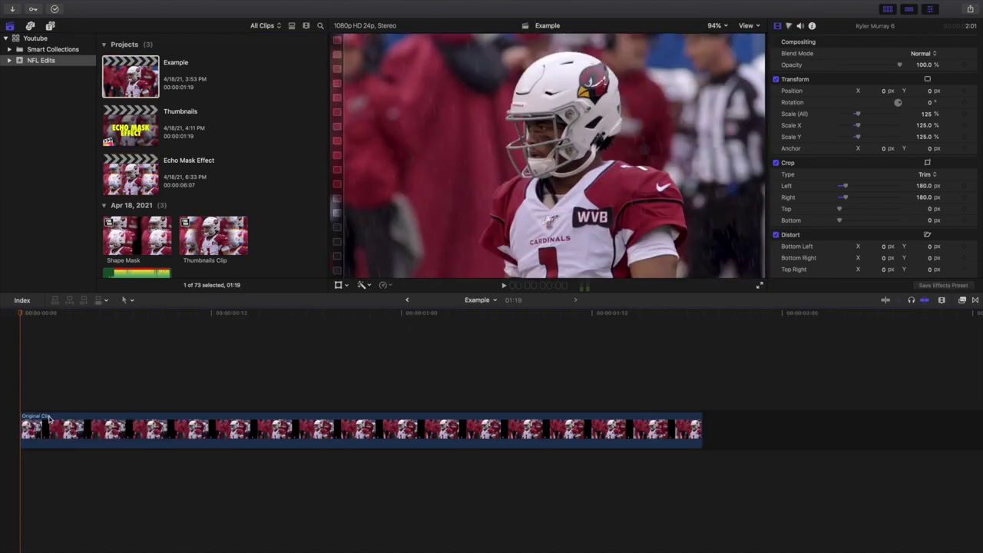
{"action": "left_click_drag", "start_coordinate": [163, 430], "coordinate": [175, 375]}
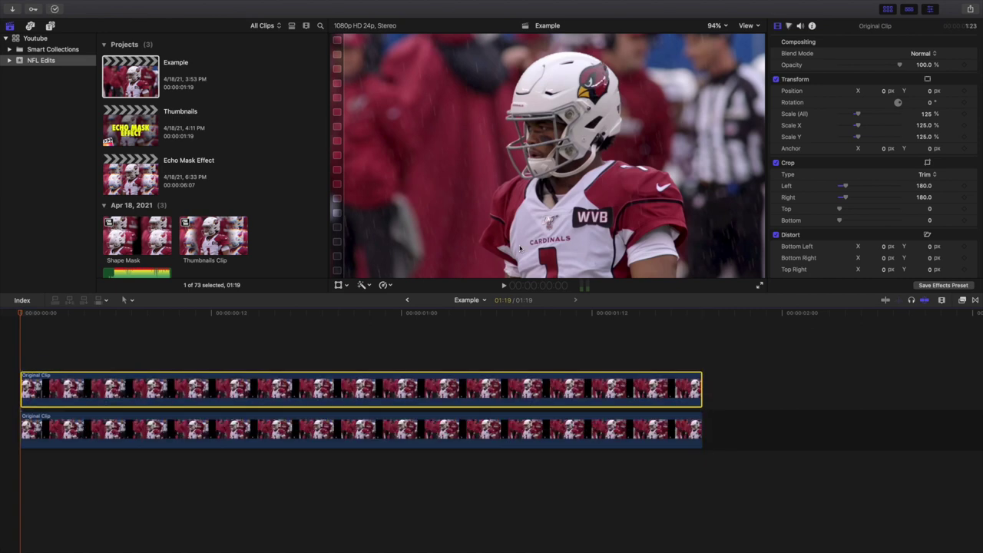
{"action": "left_click", "coordinate": [918, 56]}
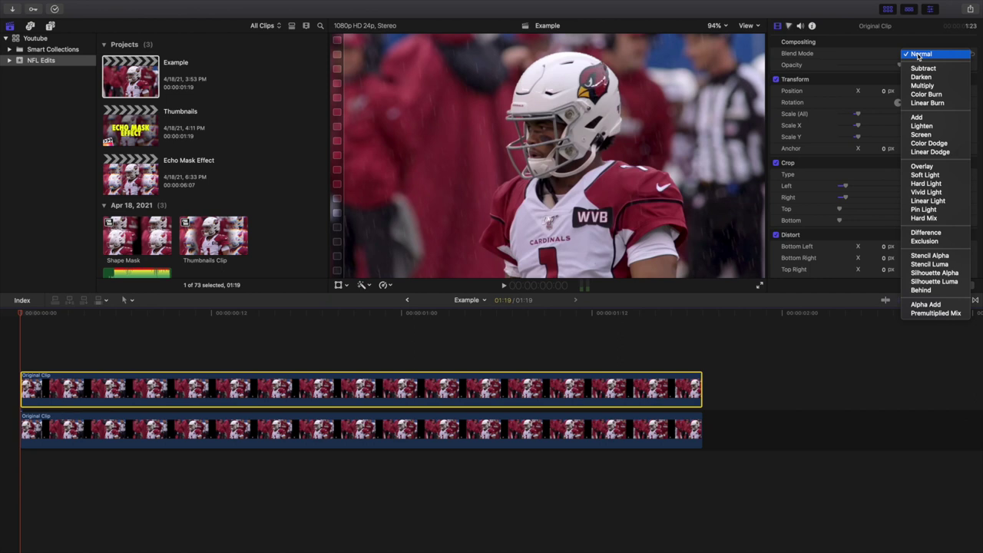
{"action": "left_click", "coordinate": [921, 135]}
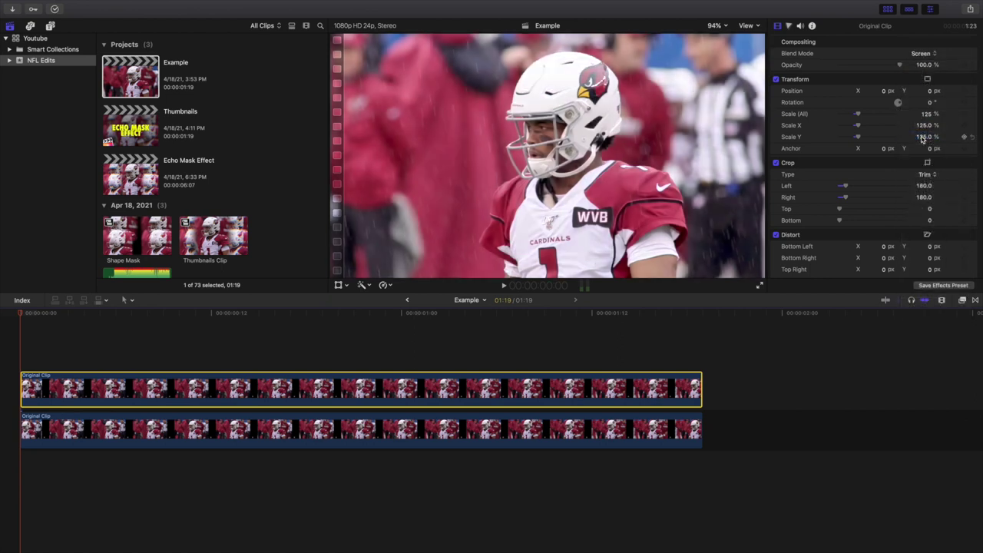
{"action": "left_click", "coordinate": [338, 286]}
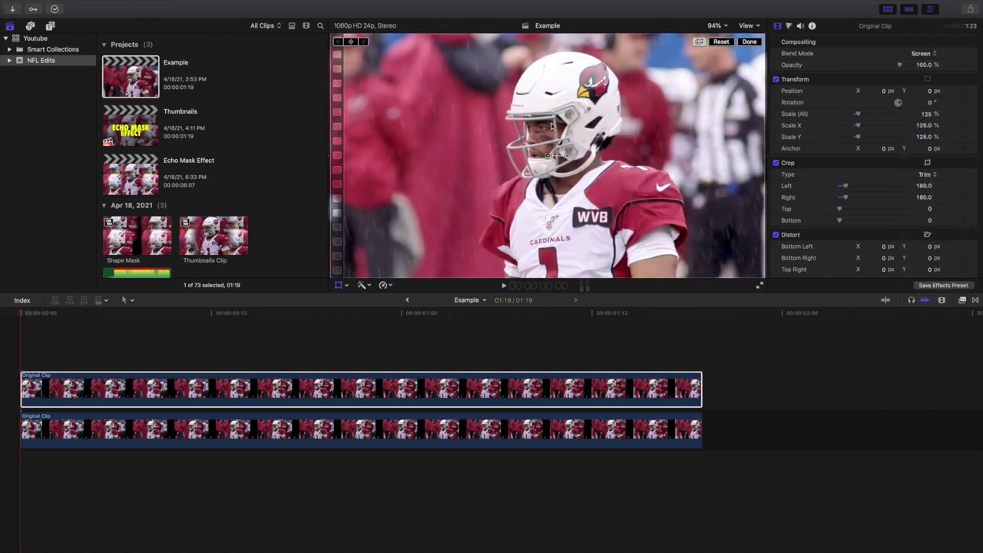
Move the Screen copy to 504.9, -317.9 after trying Lighten and Add, keeping Screen
{"action": "left_click_drag", "start_coordinate": [552, 155], "coordinate": [659, 223]}
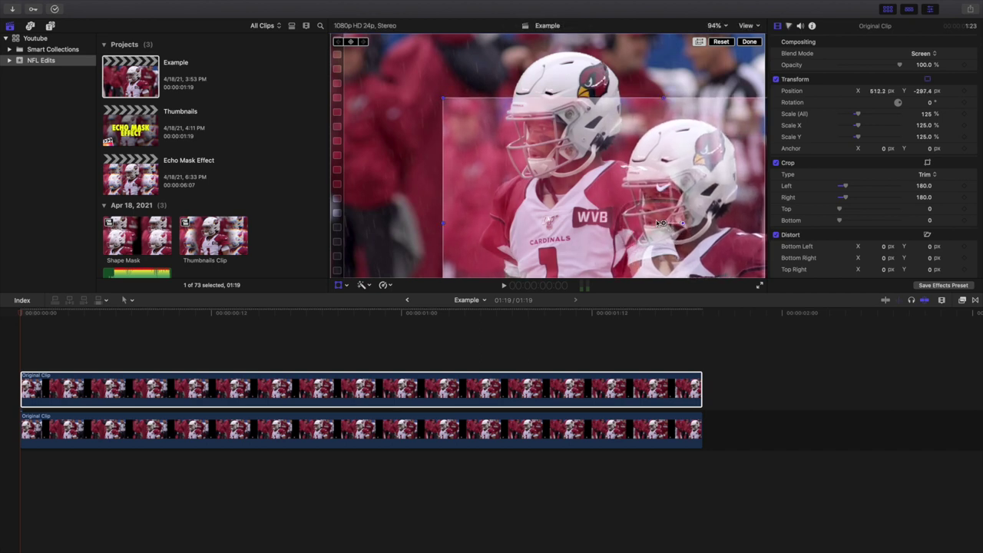
{"action": "left_click", "coordinate": [929, 54]}
{"action": "left_click", "coordinate": [922, 44]}
{"action": "left_click", "coordinate": [923, 53]}
{"action": "left_click", "coordinate": [923, 46]}
{"action": "left_click", "coordinate": [921, 55]}
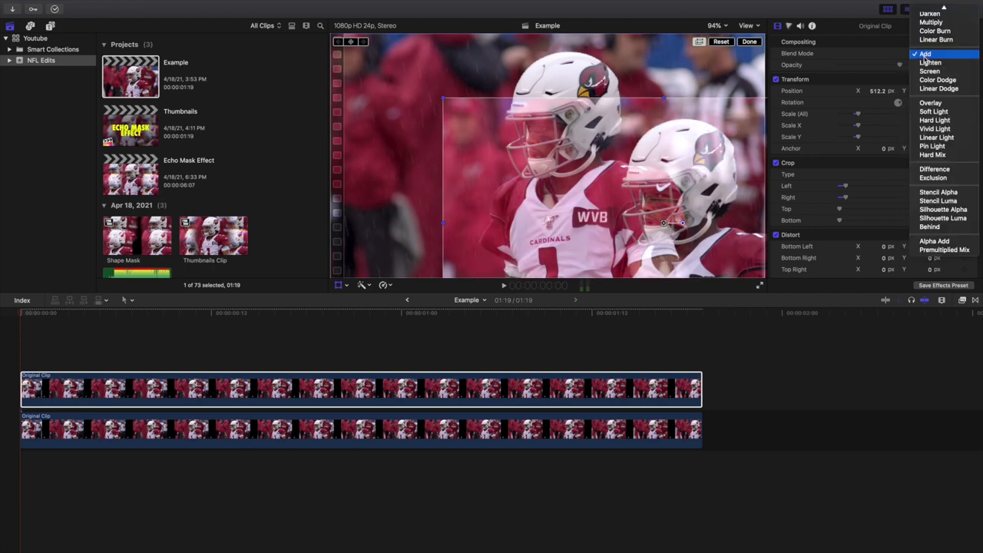
{"action": "left_click", "coordinate": [928, 72]}
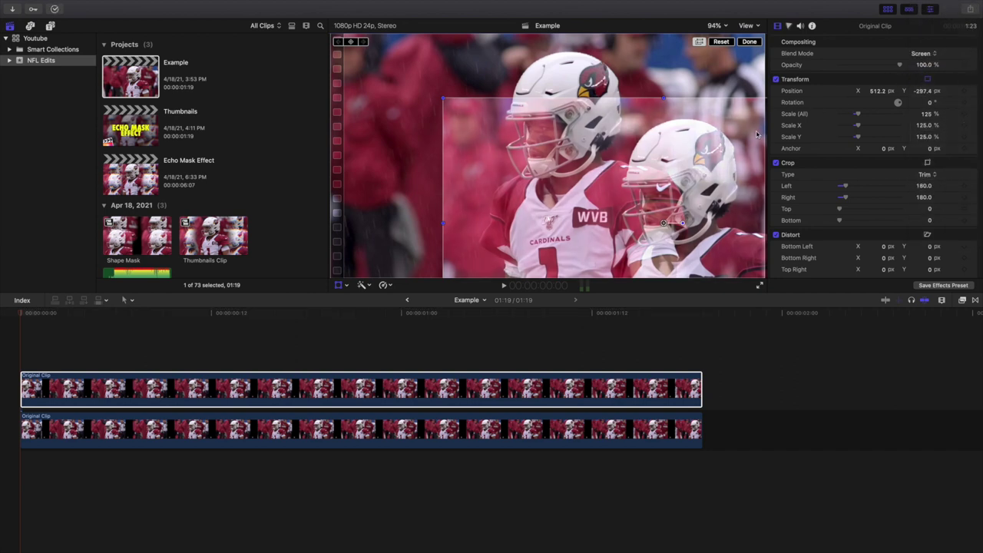
{"action": "left_click_drag", "start_coordinate": [714, 156], "coordinate": [713, 159]}
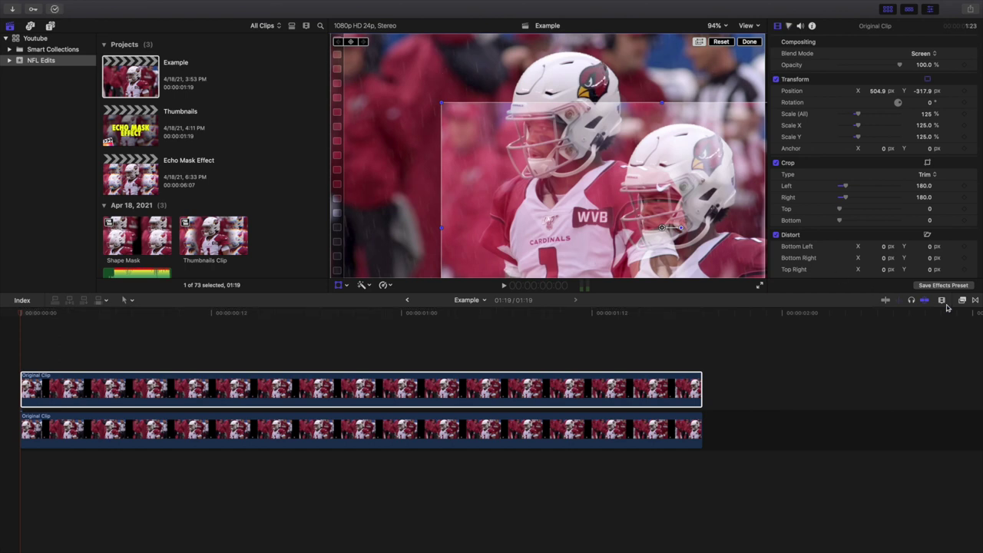
{"action": "left_click", "coordinate": [749, 42]}
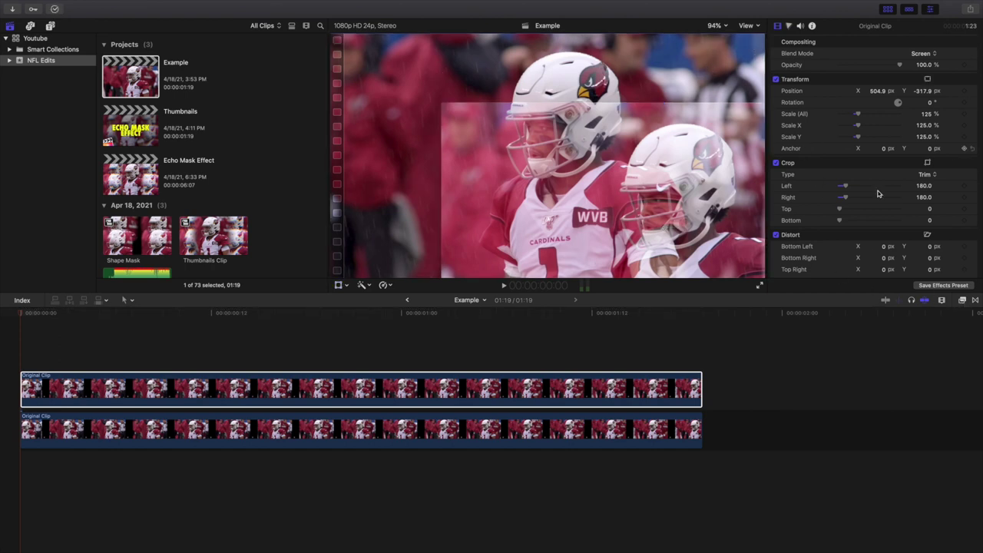
Apply Masks > Shape Mask to the top copy and zoom the viewer to 50%
{"action": "left_click", "coordinate": [964, 300]}
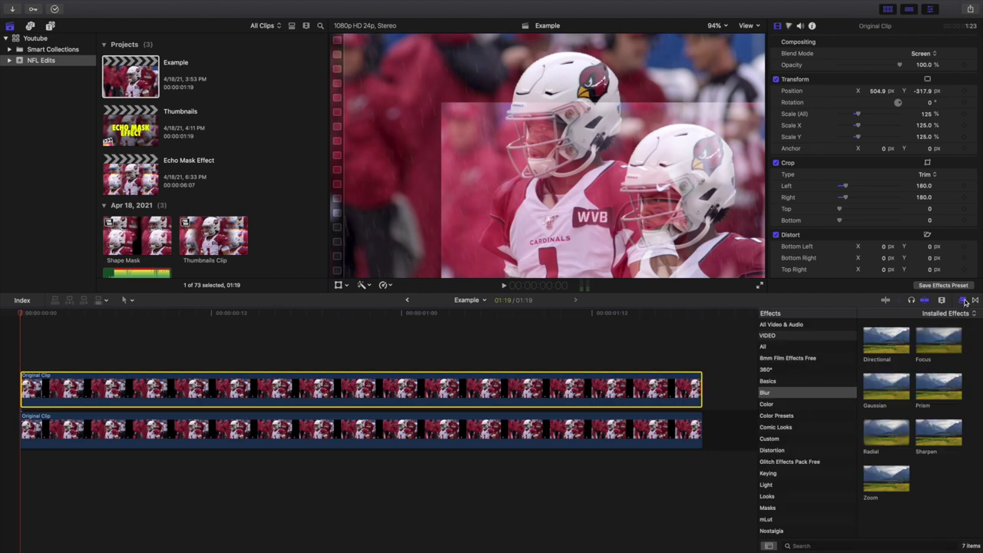
{"action": "left_click", "coordinate": [798, 508]}
{"action": "left_click_drag", "start_coordinate": [929, 390], "coordinate": [510, 380]}
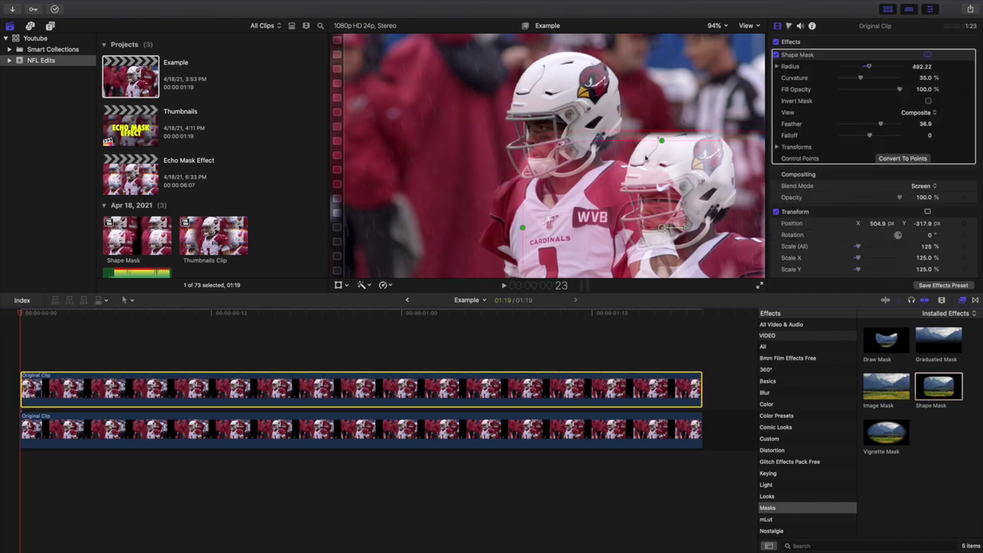
{"action": "left_click", "coordinate": [716, 27]}
{"action": "left_click", "coordinate": [722, 66]}
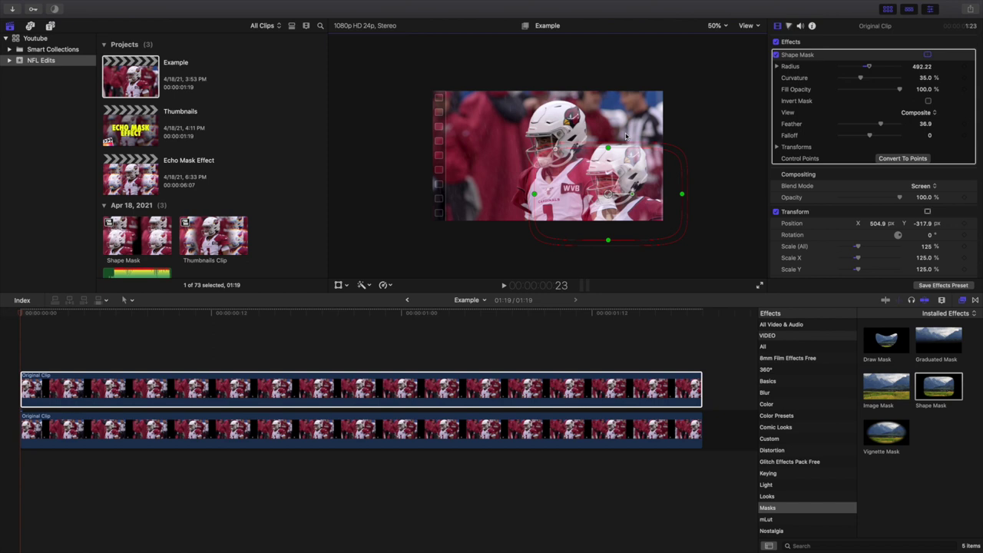
Fit the mask around the second player with radius 328.51 and feather 70.6, then fit the view
{"action": "left_click_drag", "start_coordinate": [614, 196], "coordinate": [619, 187]}
{"action": "left_click_drag", "start_coordinate": [612, 142], "coordinate": [614, 137]}
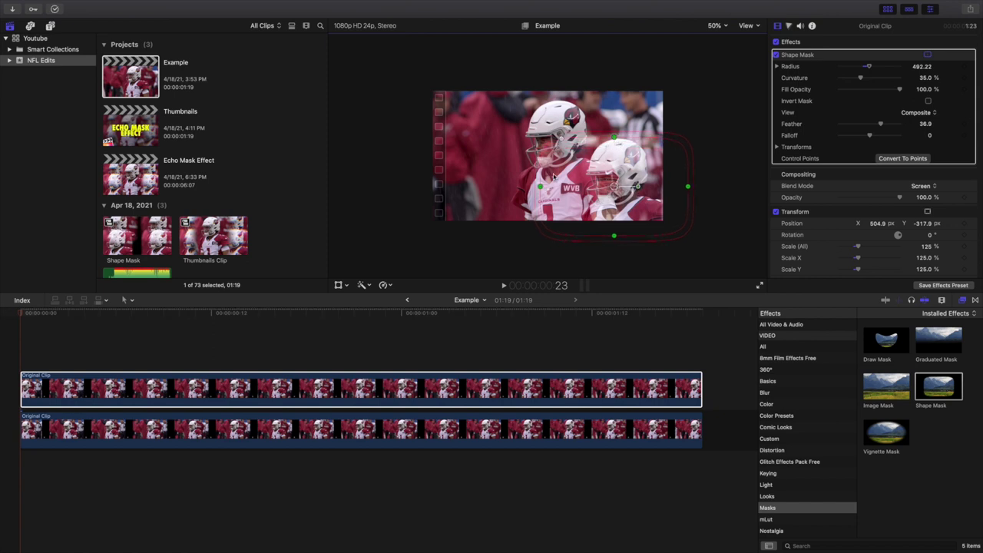
{"action": "left_click_drag", "start_coordinate": [540, 187], "coordinate": [628, 192]}
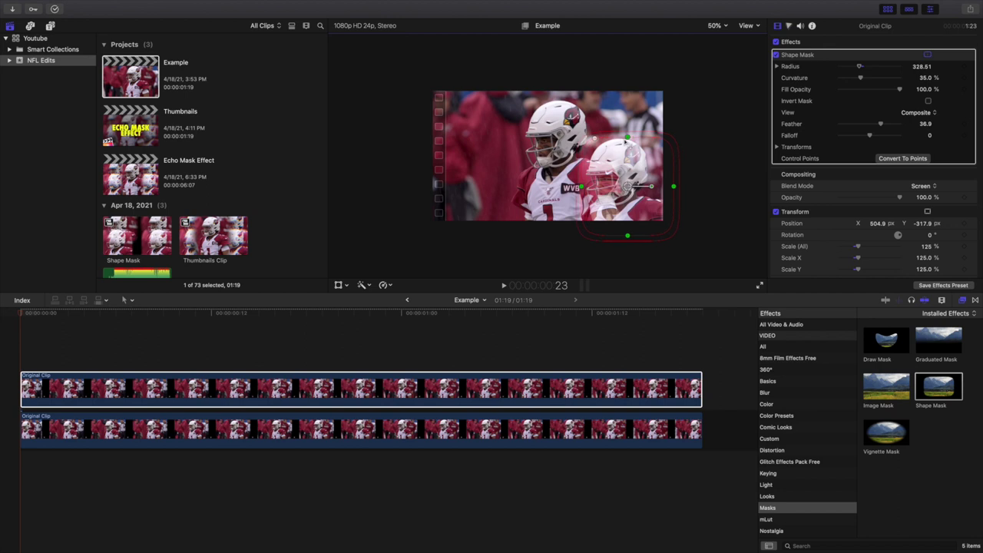
{"action": "left_click_drag", "start_coordinate": [634, 137], "coordinate": [637, 130]}
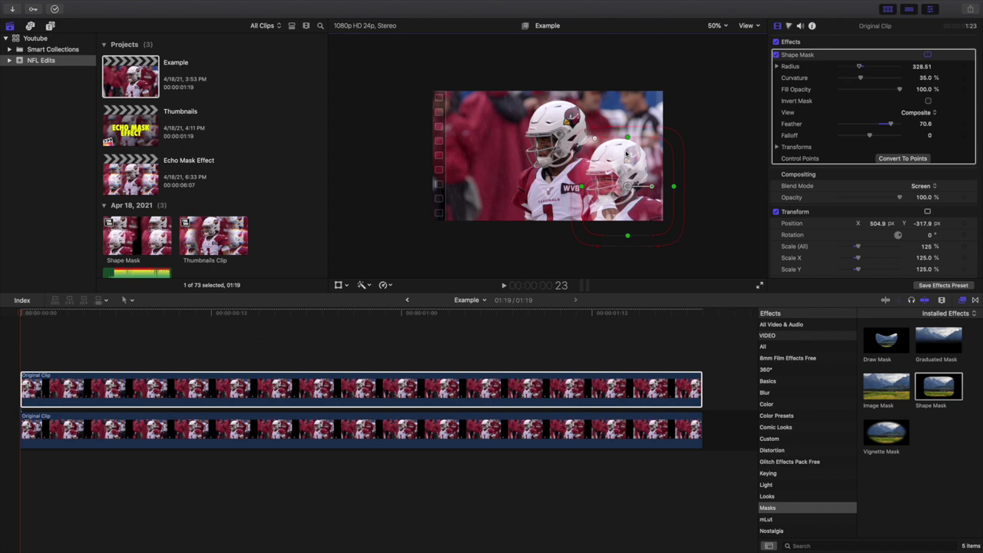
{"action": "left_click", "coordinate": [715, 26]}
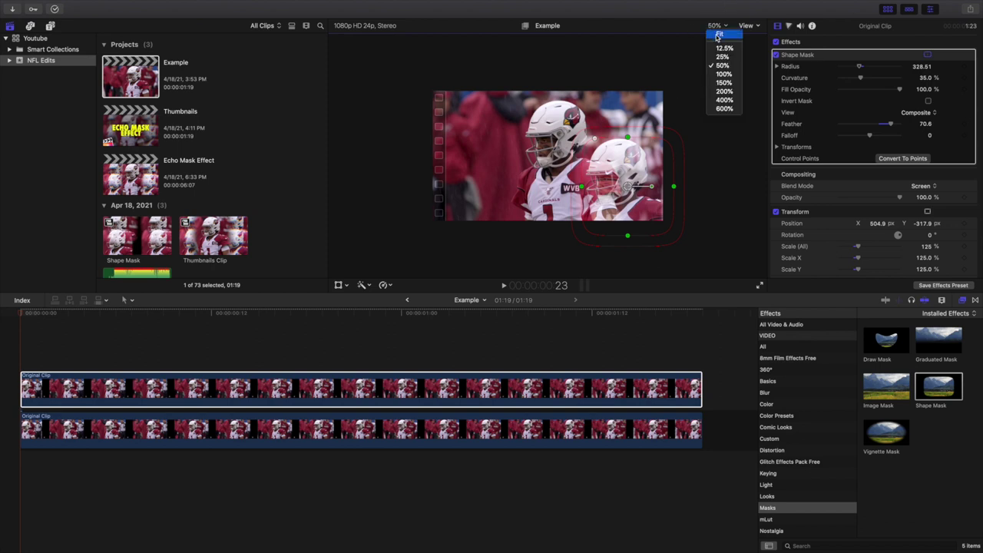
{"action": "left_click", "coordinate": [718, 35]}
{"action": "left_click", "coordinate": [808, 211]}
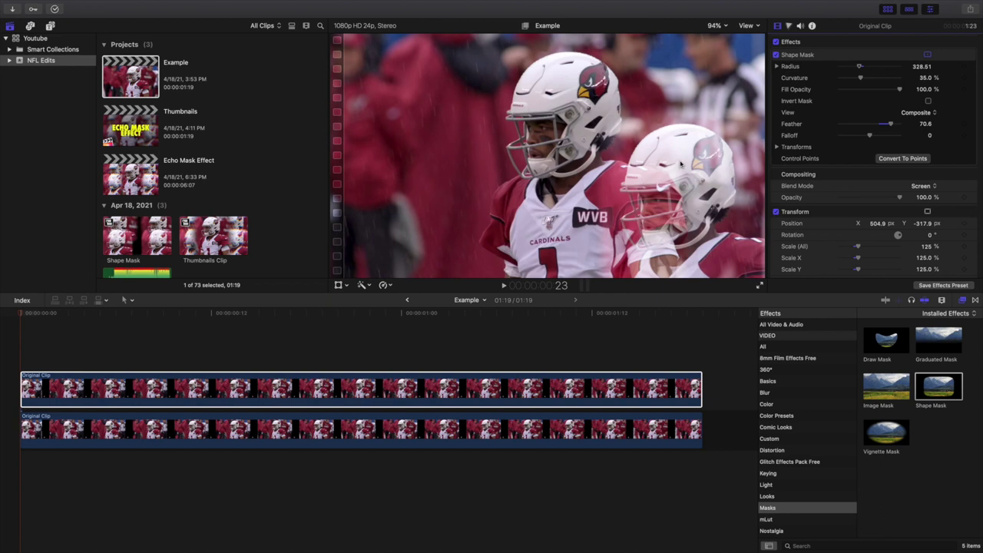
{"action": "left_click", "coordinate": [2, 365]}
{"action": "left_click", "coordinate": [43, 381]}
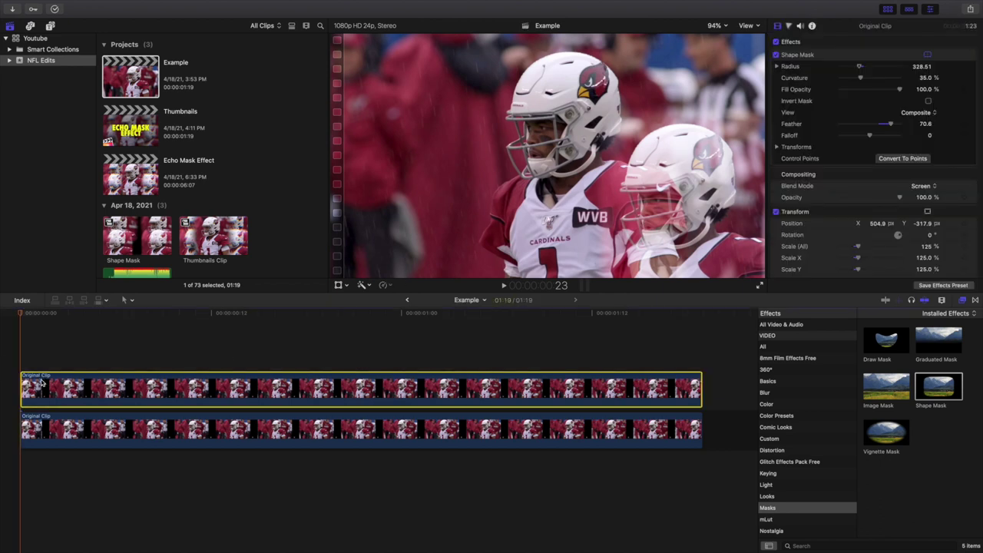
Duplicate the masked copy and place it in the upper right at 504.9, 234.1
{"action": "left_click_drag", "start_coordinate": [42, 382], "coordinate": [71, 347]}
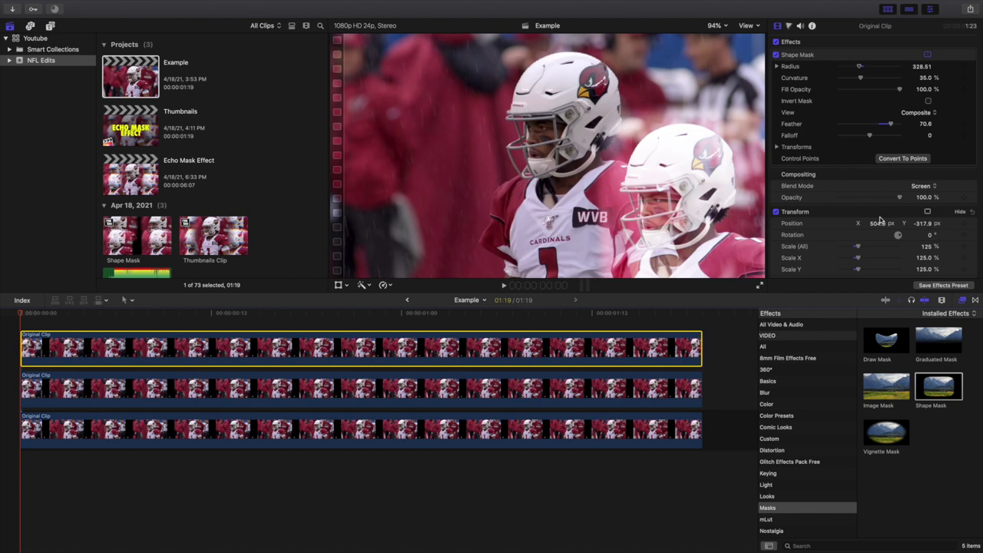
{"action": "mouse_move", "coordinate": [878, 224]}
{"action": "left_mouse_down"}
{"action": "mouse_move", "coordinate": [898, 223]}
{"action": "mouse_move", "coordinate": [860, 225]}
{"action": "left_mouse_up"}
{"action": "mouse_move", "coordinate": [924, 224]}
{"action": "left_mouse_down"}
{"action": "mouse_move", "coordinate": [982, 223]}
{"action": "mouse_move", "coordinate": [924, 228]}
{"action": "left_mouse_up"}
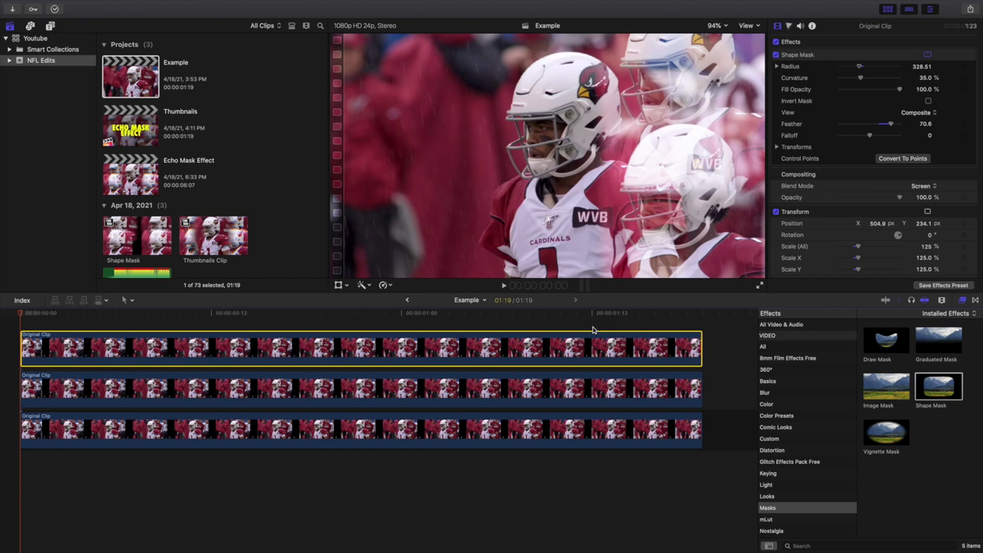
{"action": "scroll", "coordinate": [441, 347], "scroll_direction": "up", "scroll_amount": 1}
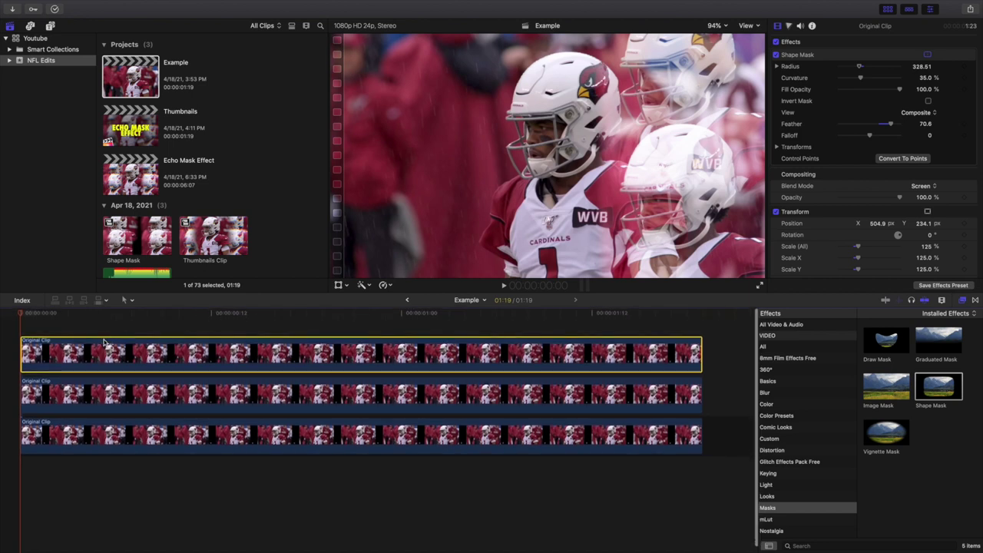
Paste another masked copy and move it to the left at -722.7, 234.1
{"action": "key", "text": "super+x"}
{"action": "key", "text": "alt+v"}
{"action": "key", "text": "alt+v"}
{"action": "left_click", "coordinate": [117, 351]}
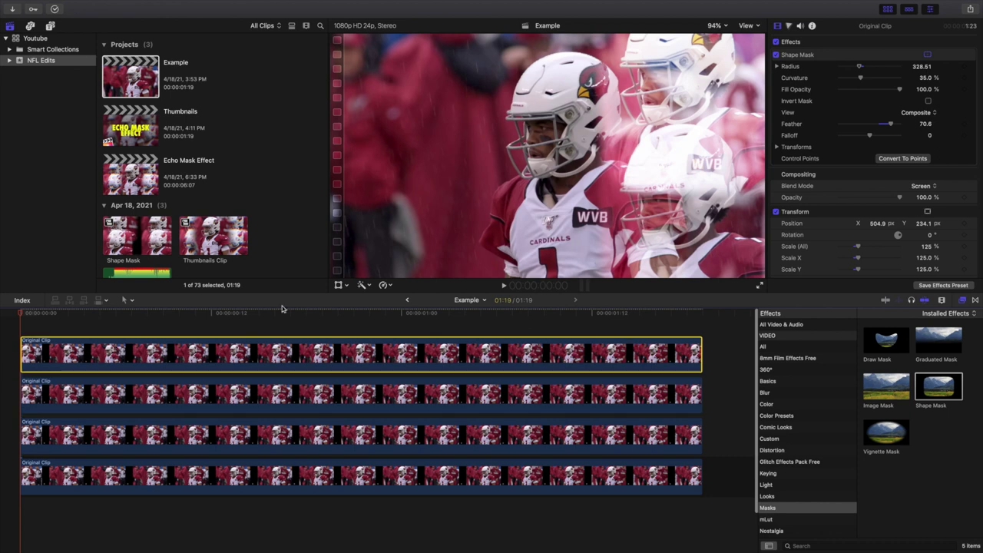
{"action": "left_click_drag", "start_coordinate": [878, 223], "coordinate": [808, 224]}
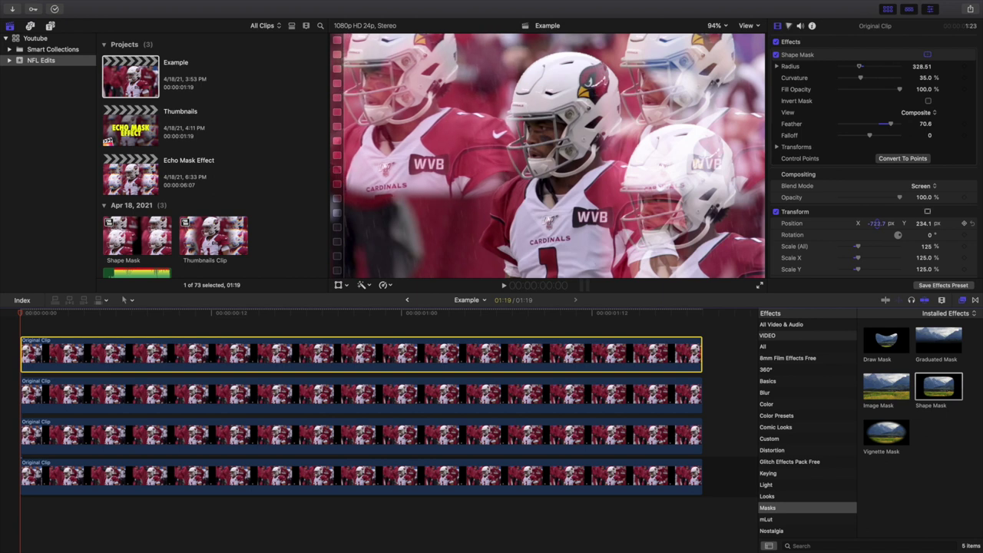
{"action": "left_click", "coordinate": [86, 425]}
Paste a fifth copy and shift it to Position X -777.8 px
{"action": "key", "text": "super+v"}
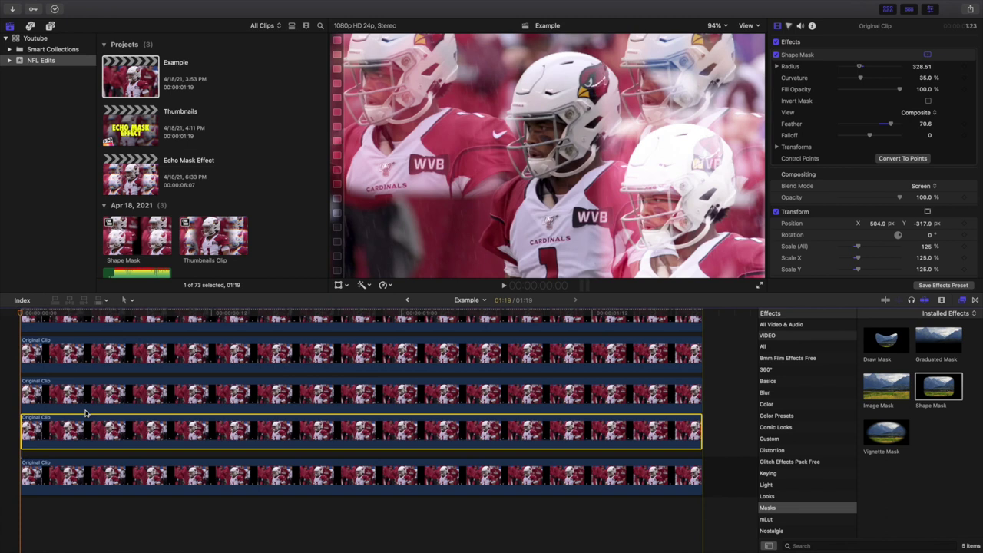
{"action": "left_click", "coordinate": [89, 400]}
{"action": "key", "text": "super+v"}
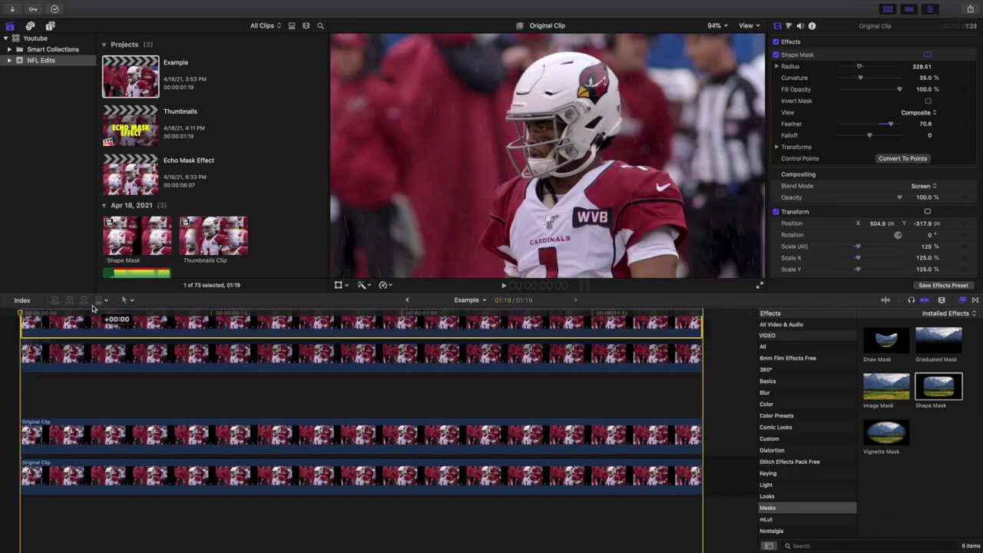
{"action": "left_click_drag", "start_coordinate": [876, 224], "coordinate": [770, 224]}
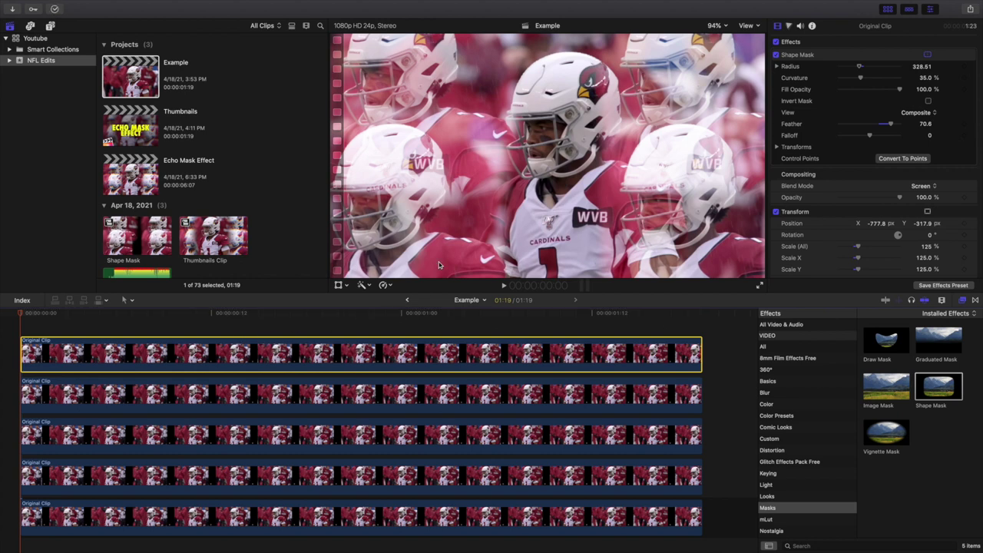
Raise the fifth copy's Shape Mask feather to 83.5, then deselect and play the composite
{"action": "left_click", "coordinate": [852, 58]}
{"action": "left_click_drag", "start_coordinate": [447, 112], "coordinate": [452, 102]}
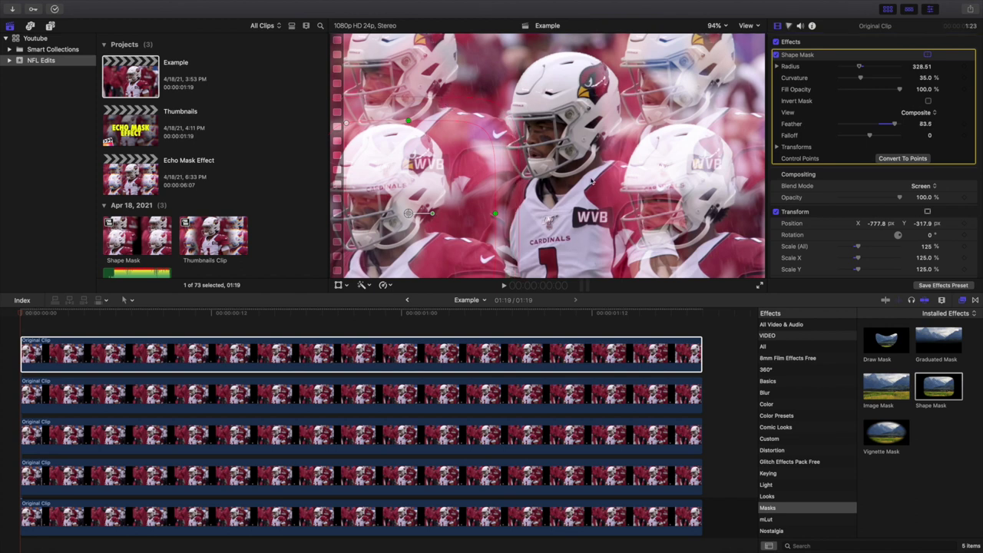
{"action": "left_click", "coordinate": [800, 225]}
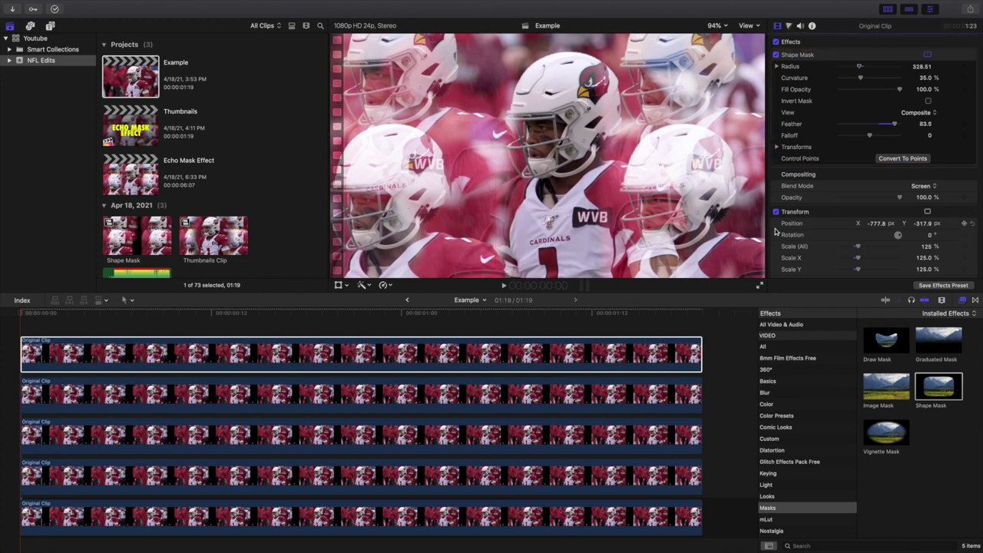
{"action": "left_click", "coordinate": [11, 333]}
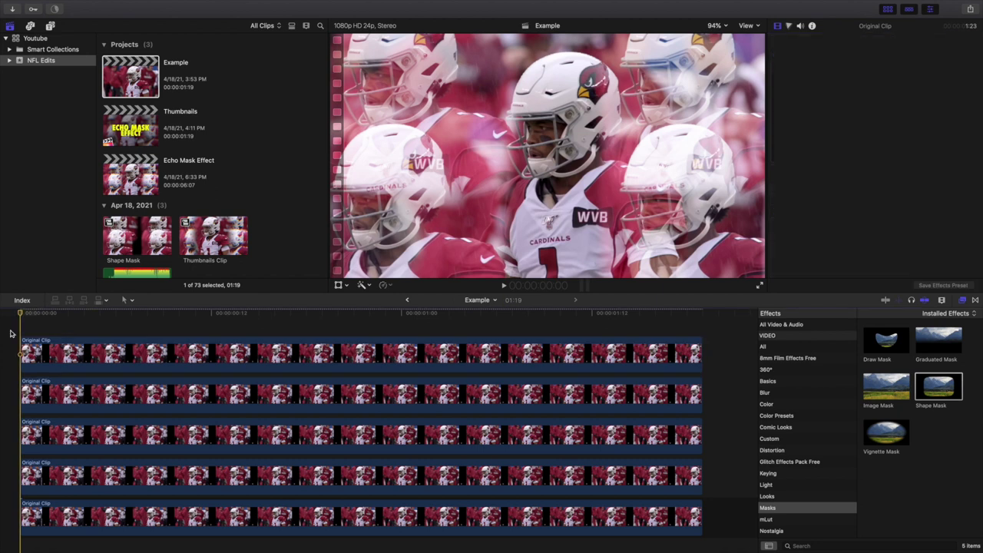
{"action": "key", "text": "space"}
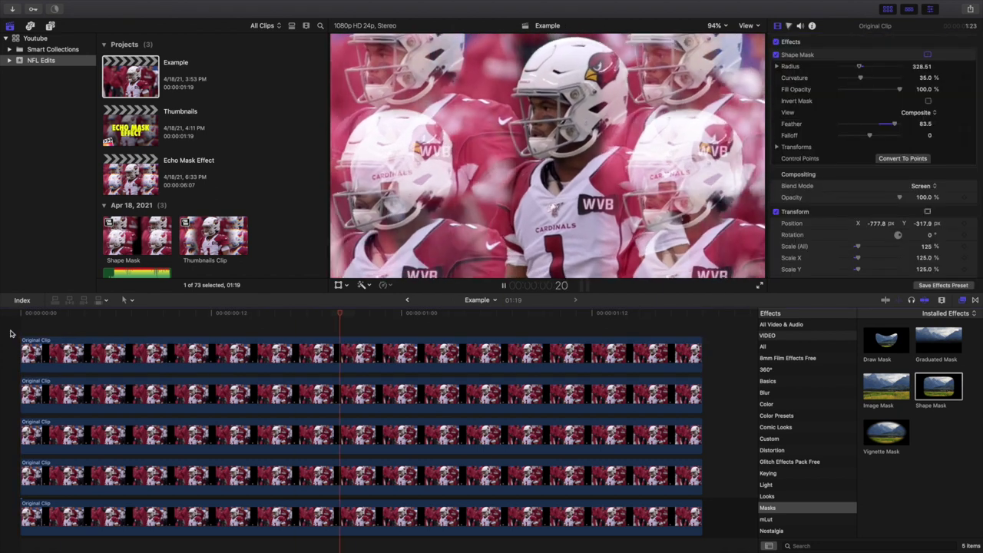
Replay the five-layer echo composite from the start and close the Effects browser
{"action": "key", "text": "space"}
{"action": "key", "text": "Home"}
{"action": "key", "text": "space"}
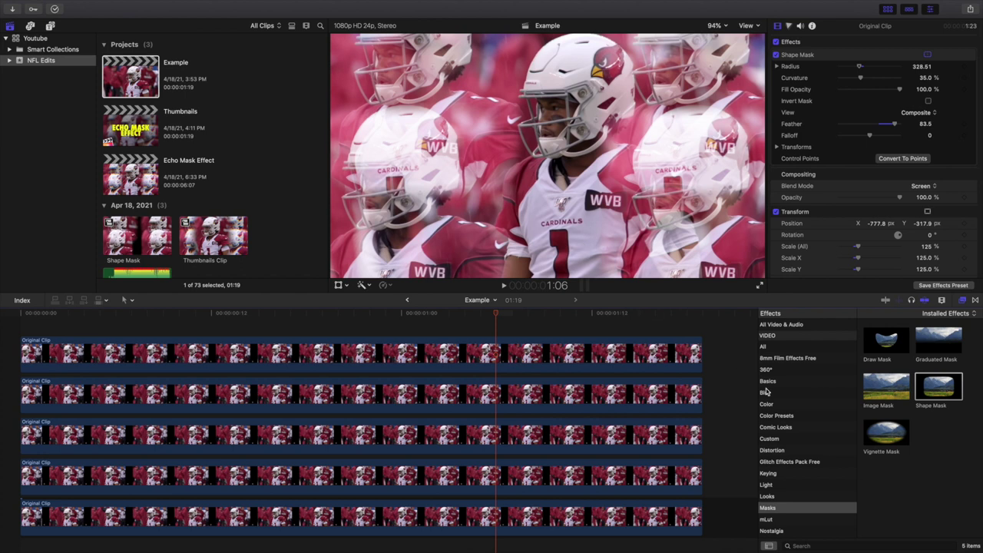
{"action": "left_click", "coordinate": [789, 348]}
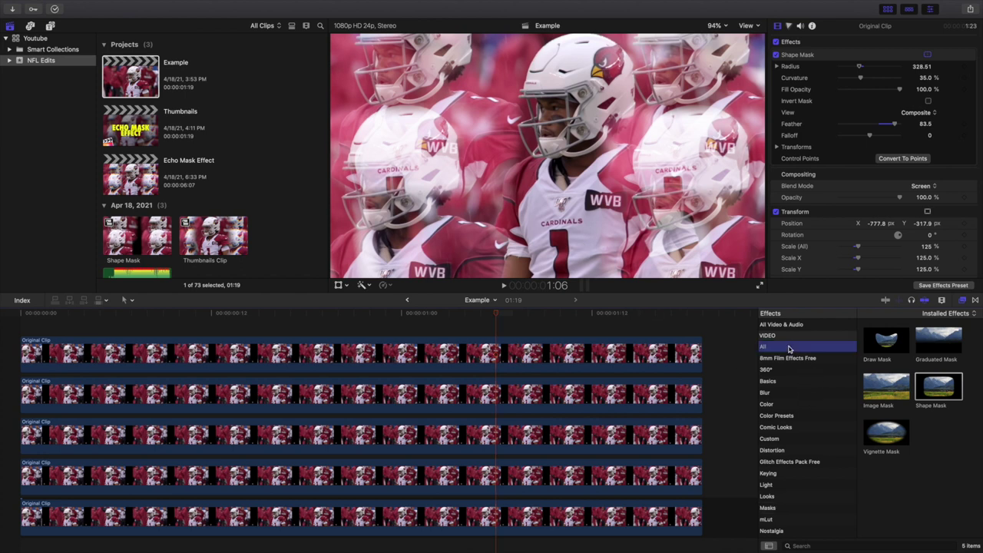
{"action": "left_click", "coordinate": [962, 301]}
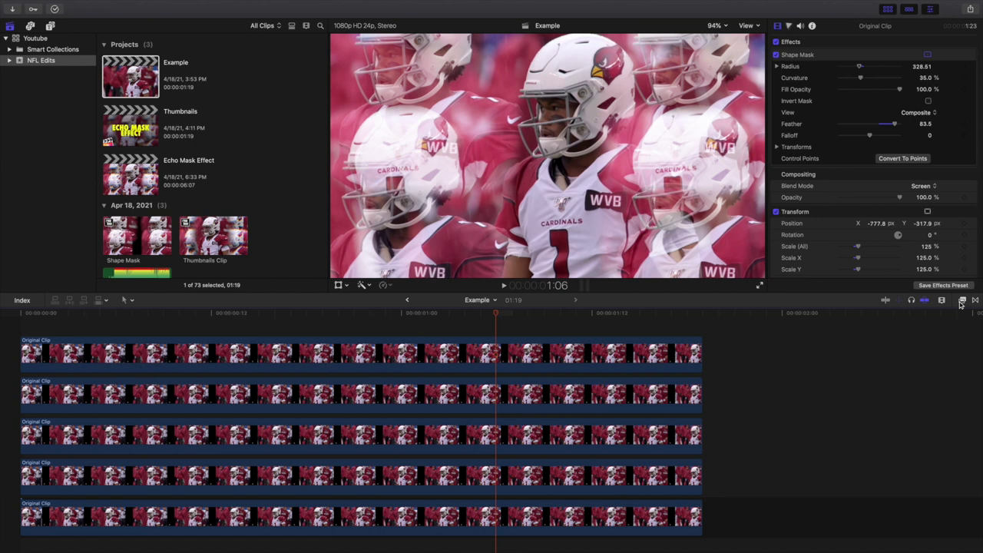
{"action": "key", "text": "Home"}
{"action": "key", "text": "space"}
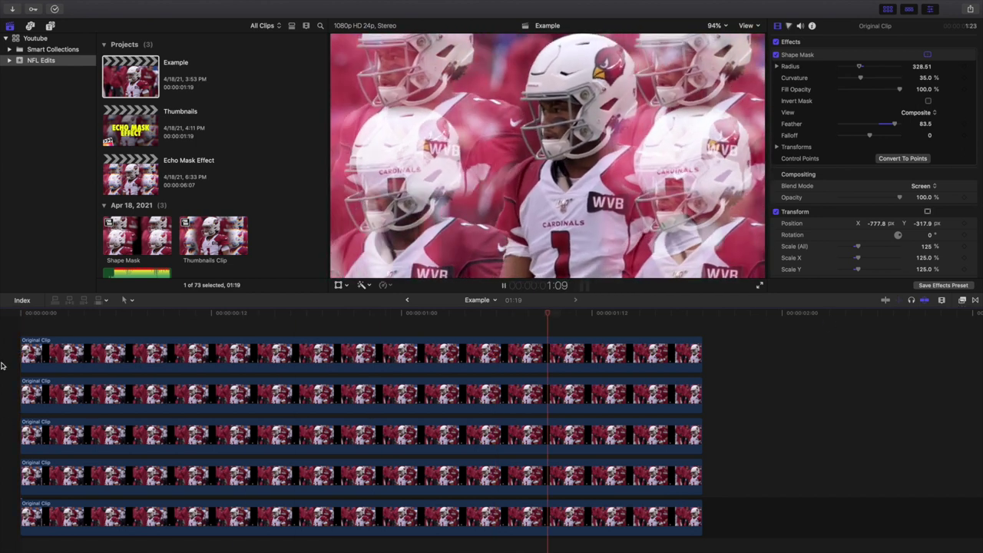
{"action": "key", "text": "space"}
{"action": "key", "text": "Home"}
{"action": "key", "text": "space"}
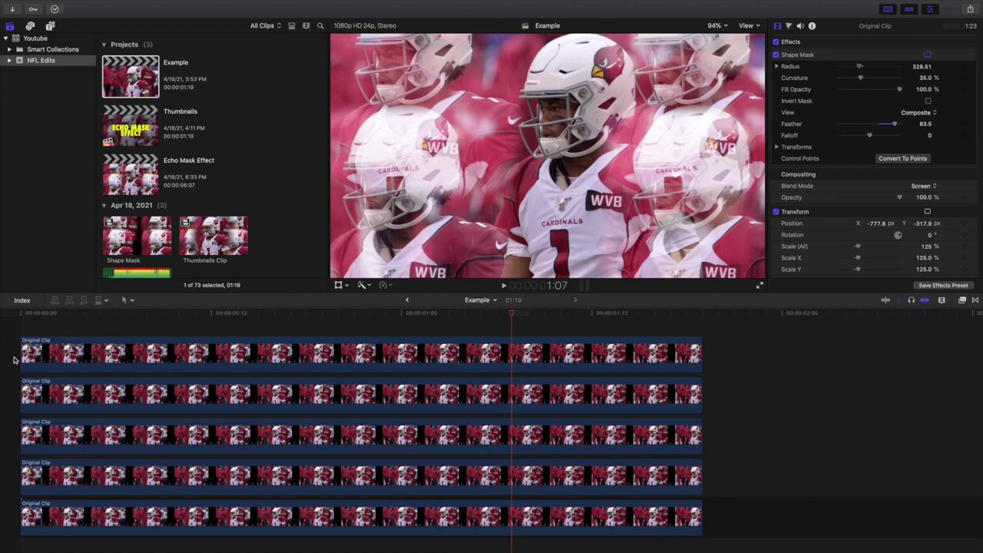
Nest the top four masked copies into the compound clip 'Example Clip', then select Original Clip
{"action": "left_click_drag", "start_coordinate": [92, 334], "coordinate": [112, 478]}
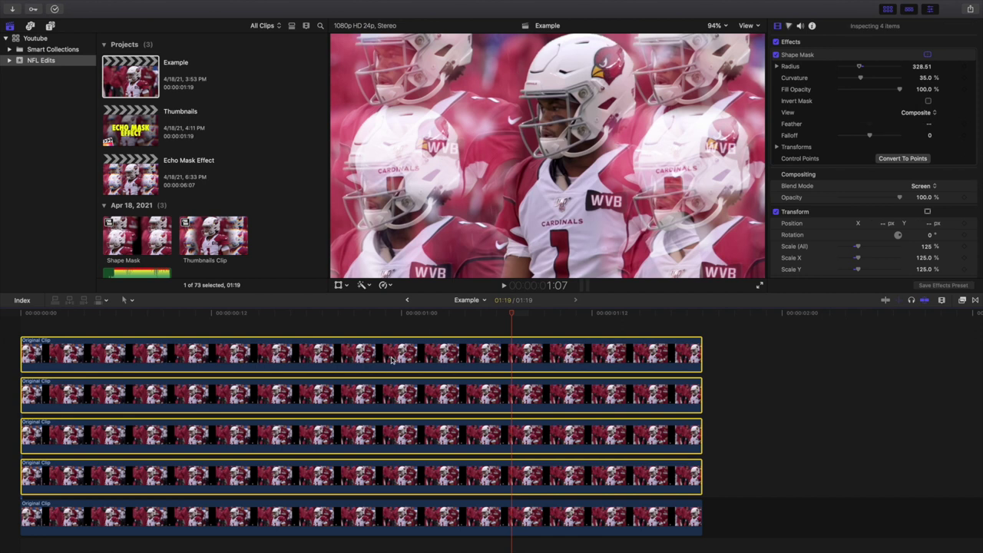
{"action": "key", "text": "alt+g"}
{"action": "key", "text": "Return"}
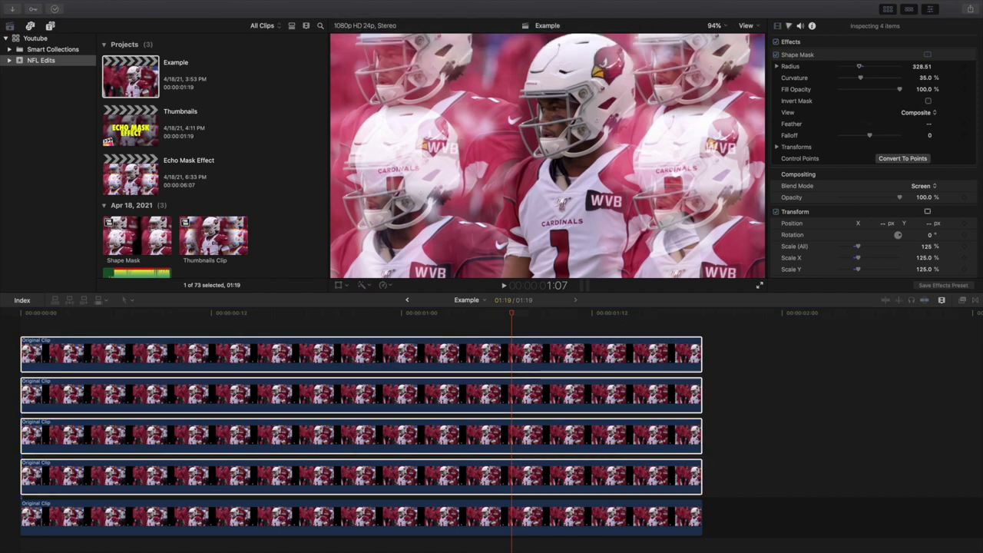
{"action": "scroll", "coordinate": [228, 435], "scroll_direction": "down", "scroll_amount": 2}
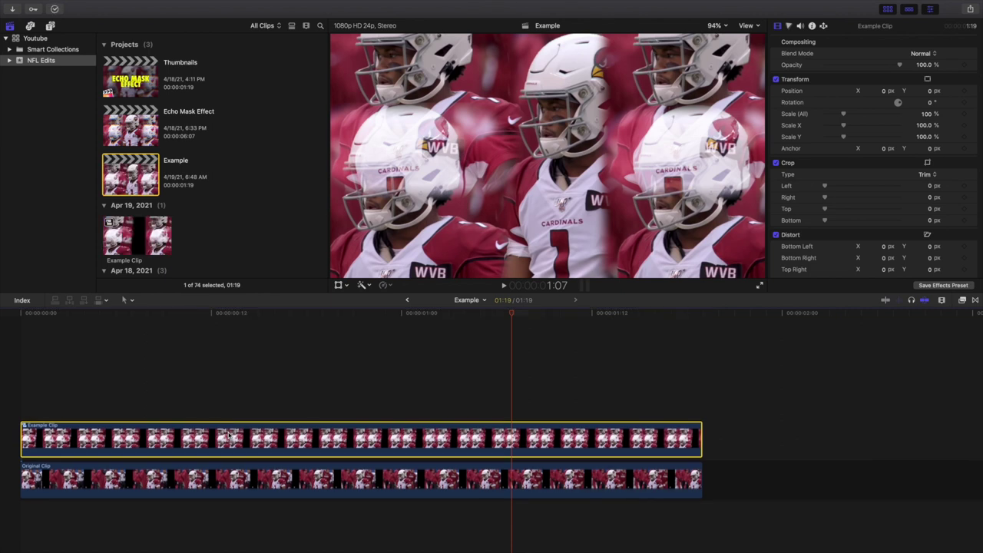
{"action": "left_click", "coordinate": [7, 412]}
Option-drag a copy of Original Clip into the lane above the Example Clip compound clip
{"action": "left_click", "coordinate": [50, 481]}
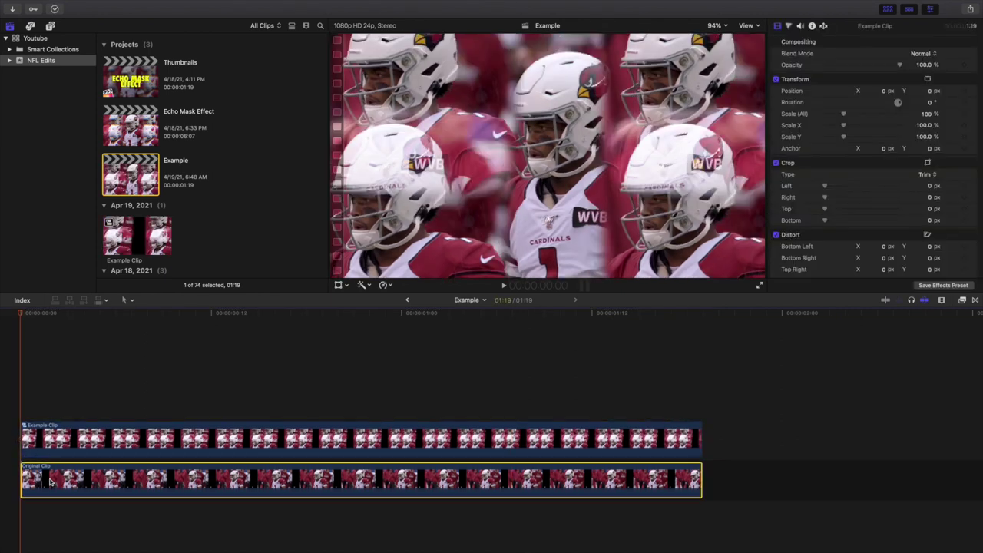
{"action": "left_click_drag", "start_coordinate": [50, 481], "coordinate": [107, 363]}
{"action": "left_click", "coordinate": [114, 362]}
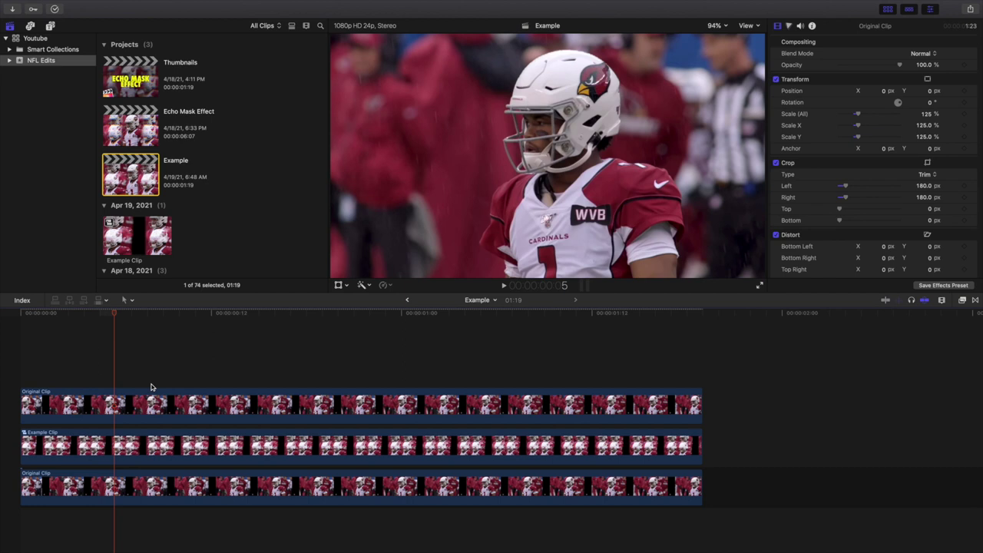
{"action": "left_click", "coordinate": [141, 404]}
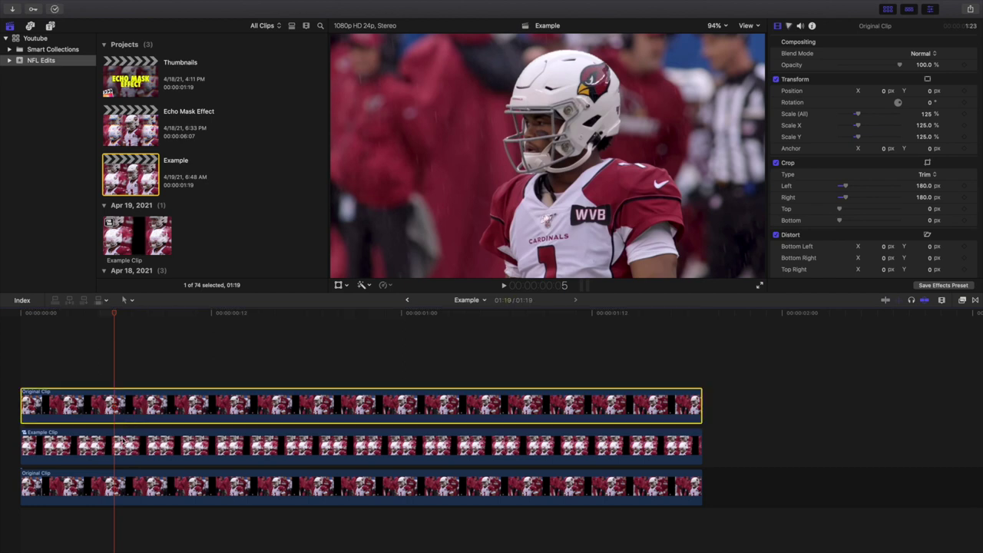
{"action": "left_click", "coordinate": [122, 443]}
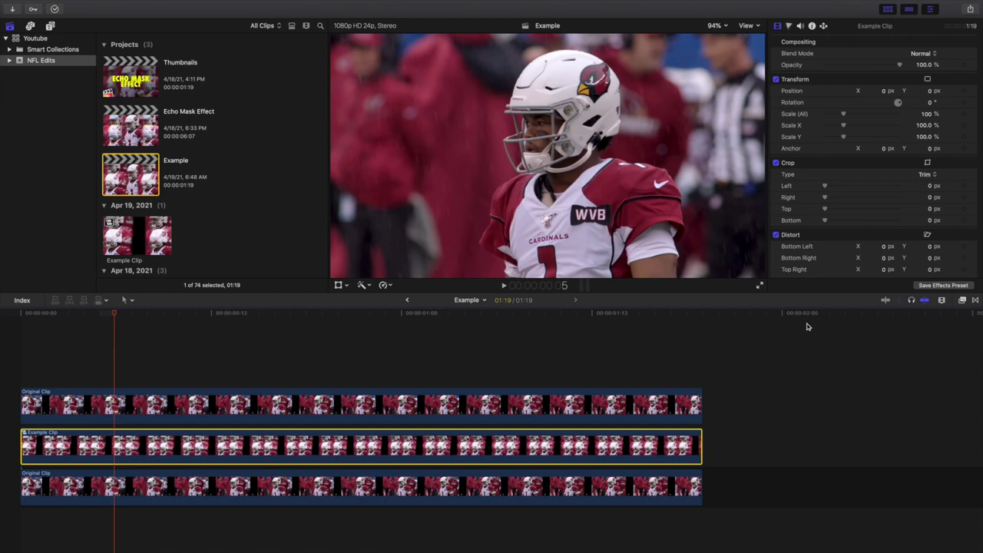
{"action": "left_click", "coordinate": [586, 413]}
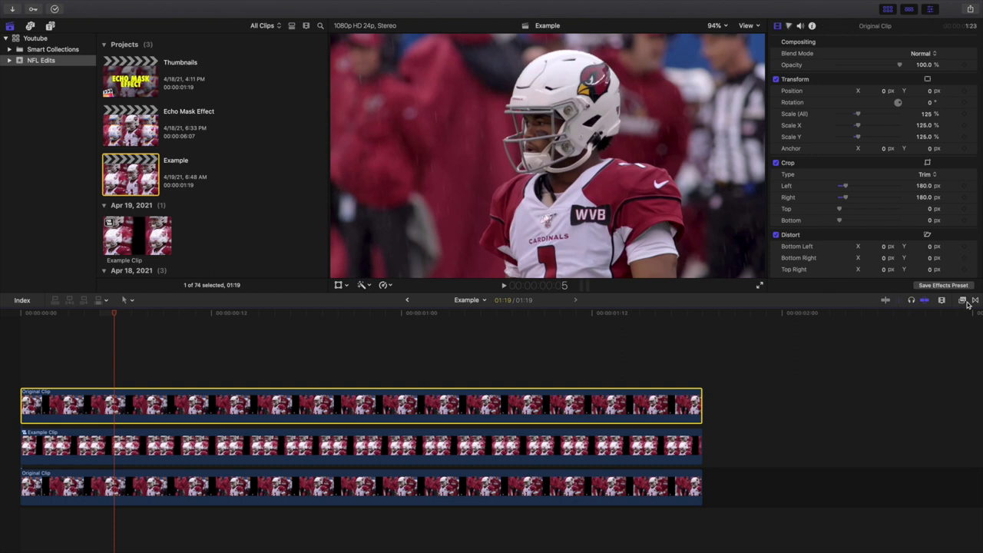
{"action": "left_click", "coordinate": [963, 300]}
Apply Masks > Shape Mask to the top Original Clip and zoom the viewer to 50%
{"action": "left_click", "coordinate": [784, 509]}
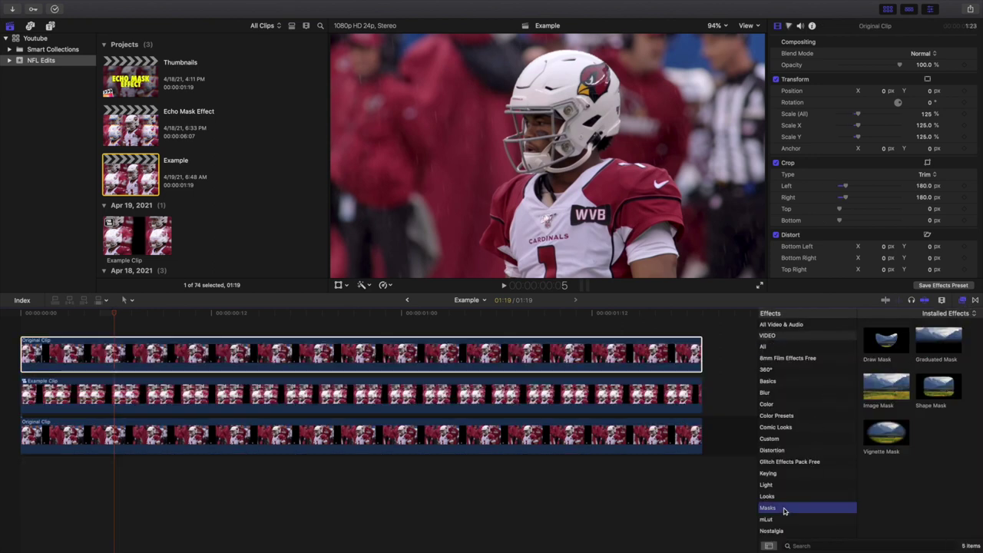
{"action": "left_click_drag", "start_coordinate": [933, 386], "coordinate": [676, 354]}
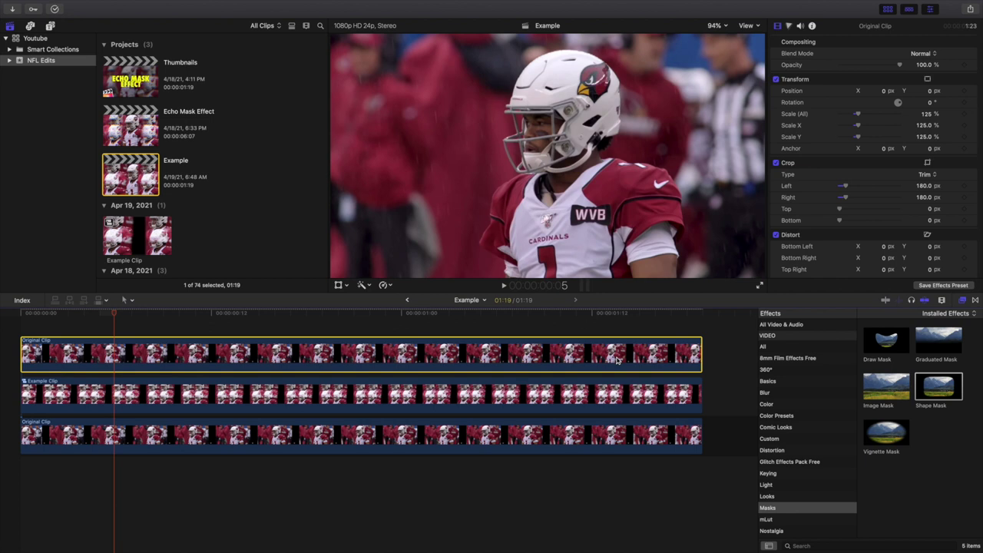
{"action": "left_click", "coordinate": [964, 301]}
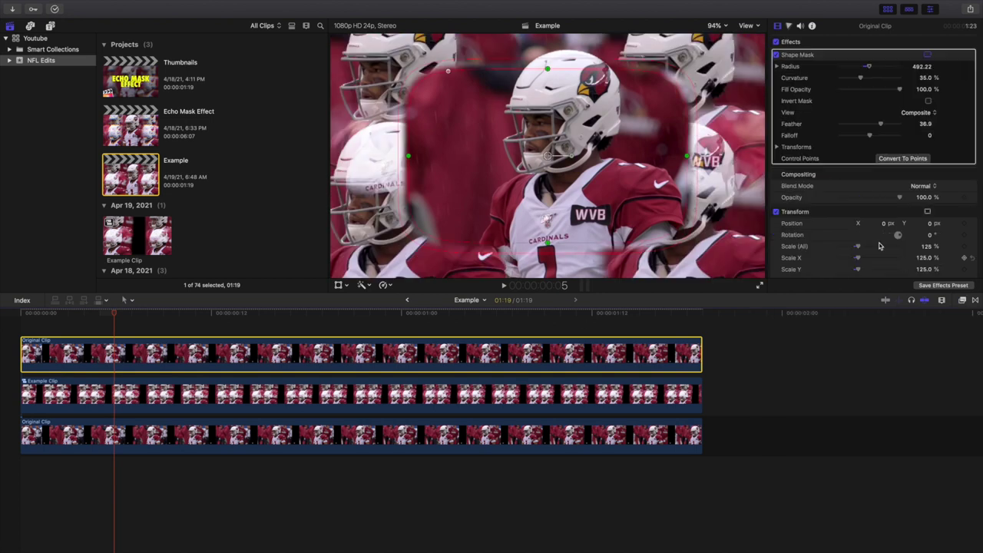
{"action": "left_click", "coordinate": [717, 27]}
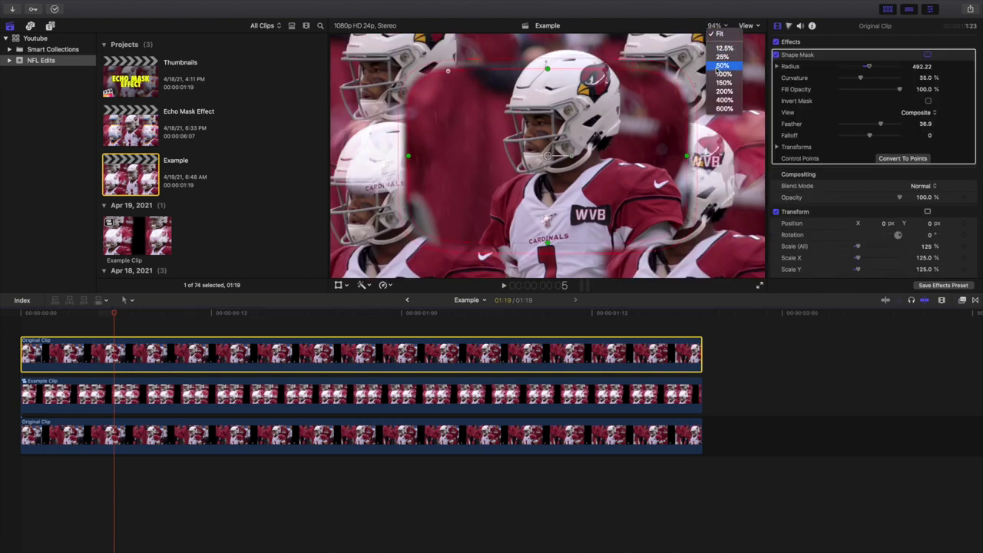
{"action": "left_click", "coordinate": [719, 66]}
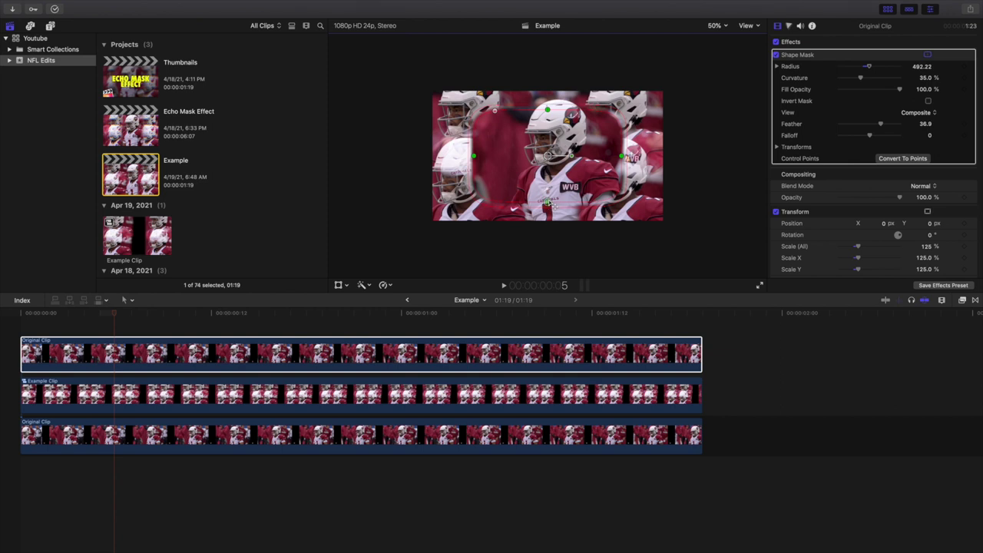
Shape the mask around the centre player with radius 511.94 and feather about 228.5
{"action": "left_click_drag", "start_coordinate": [548, 201], "coordinate": [548, 233]}
{"action": "left_click_drag", "start_coordinate": [476, 156], "coordinate": [552, 157]}
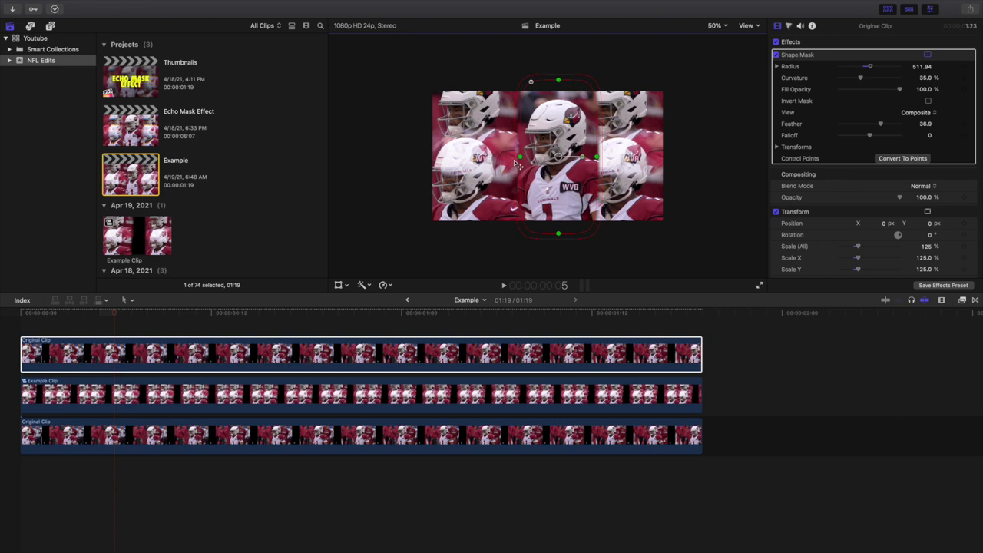
{"action": "left_click_drag", "start_coordinate": [531, 82], "coordinate": [530, 47]}
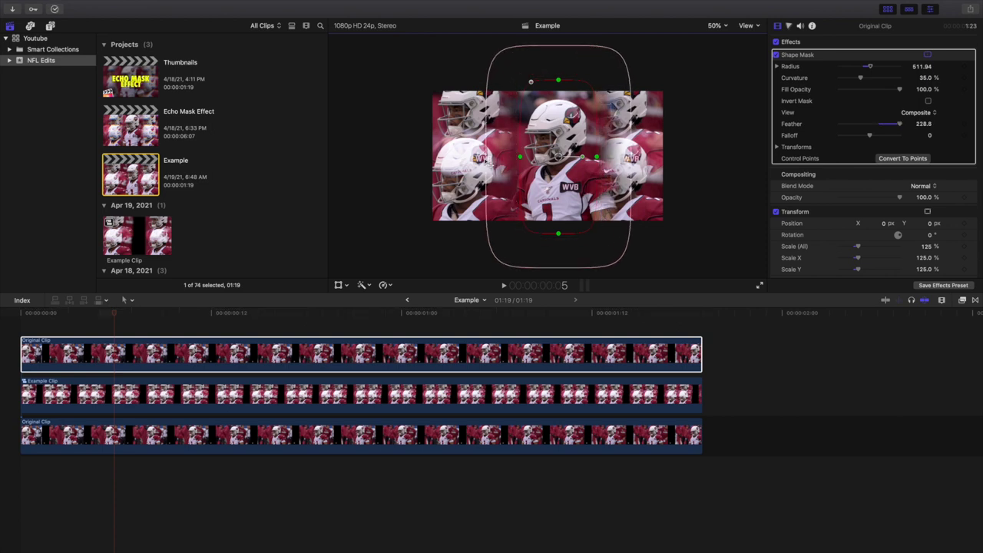
{"action": "left_click_drag", "start_coordinate": [520, 157], "coordinate": [519, 157]}
{"action": "left_click", "coordinate": [824, 215]}
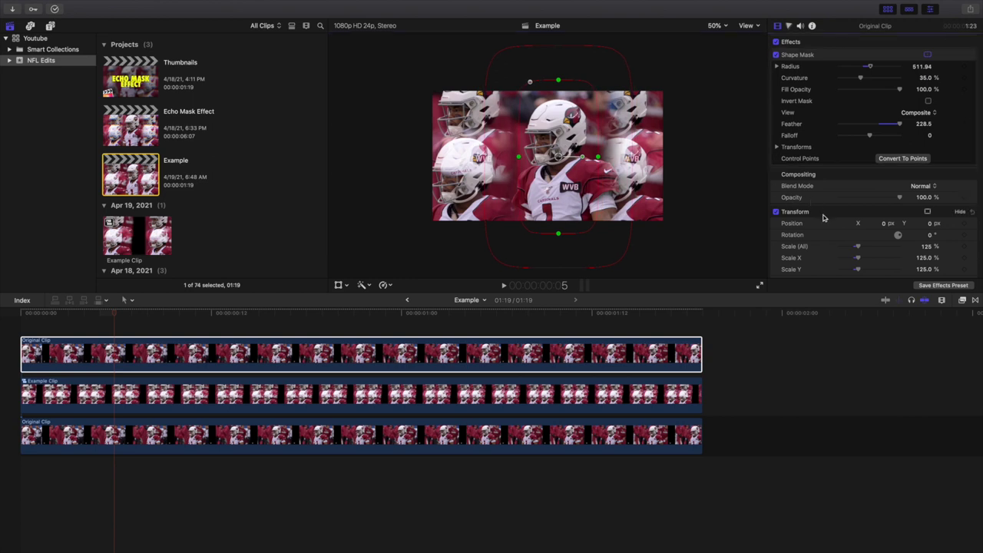
Fit the viewer to the frame and preview the composite from the start
{"action": "left_click", "coordinate": [718, 26]}
{"action": "left_click", "coordinate": [719, 35]}
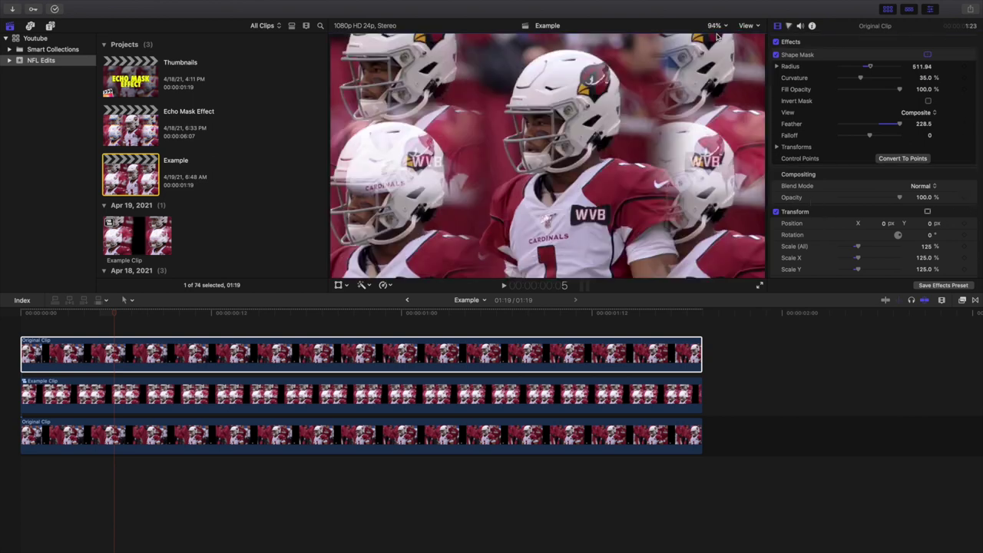
{"action": "left_click", "coordinate": [15, 333]}
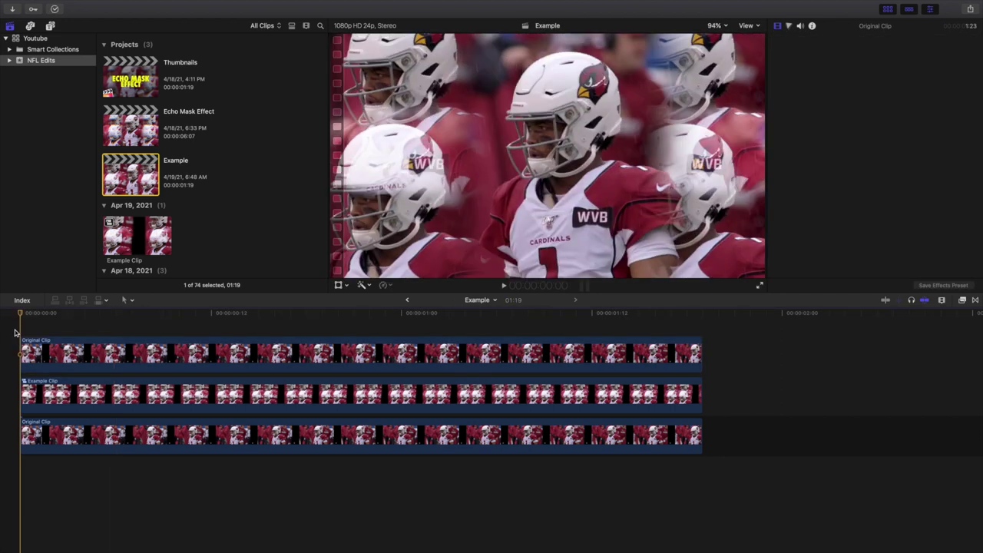
{"action": "key", "text": "space"}
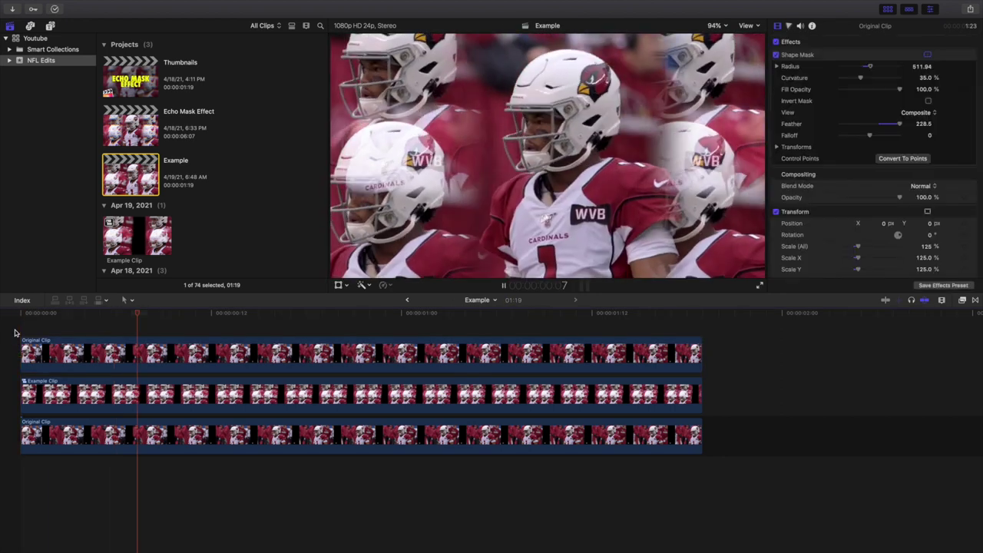
{"action": "key", "text": "space"}
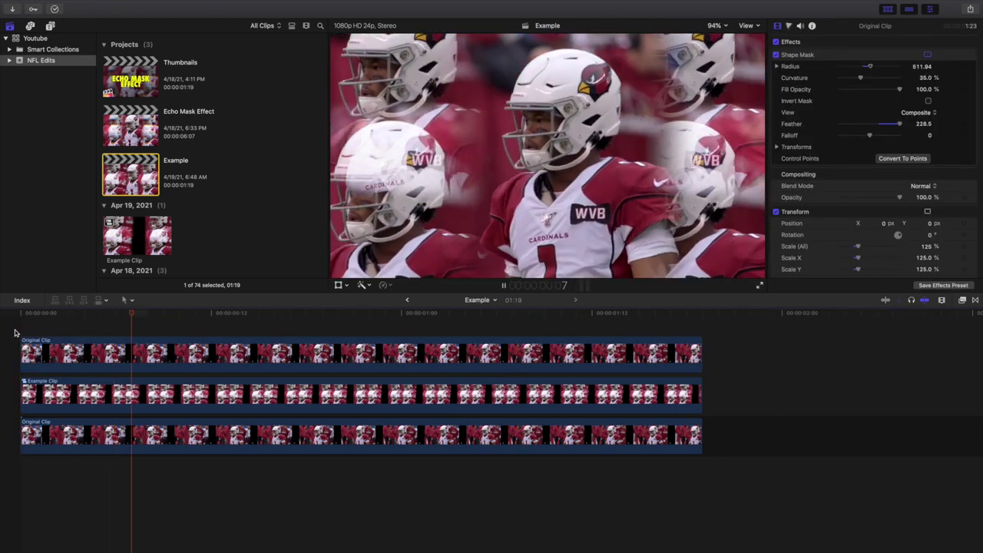
{"action": "key", "text": "space"}
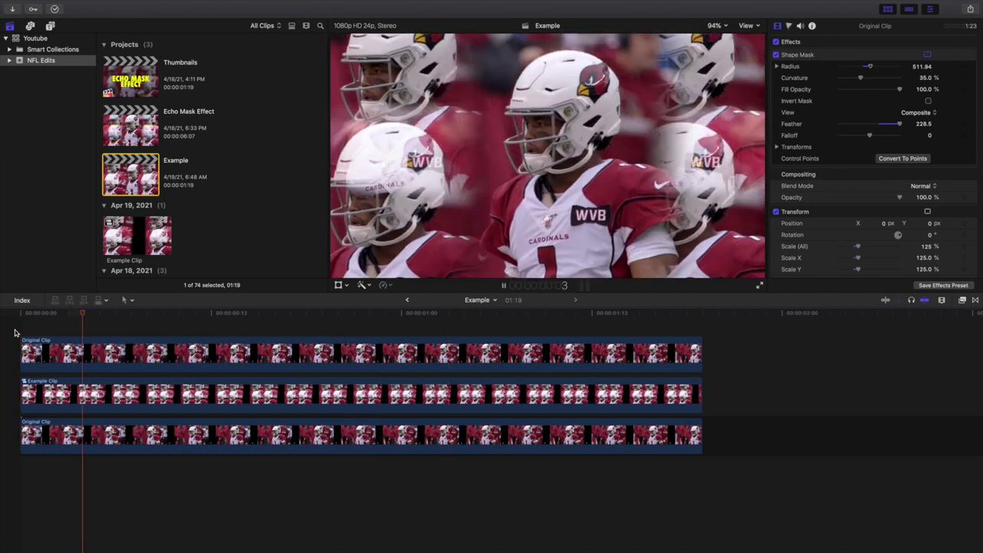
{"action": "key", "text": "space"}
{"action": "key", "text": "space"}
{"action": "key", "text": "space"}
Set the top masked Original Clip's Transform Position X to -170 px
{"action": "left_click", "coordinate": [208, 353]}
{"action": "mouse_move", "coordinate": [887, 223]}
{"action": "left_mouse_down"}
{"action": "mouse_move", "coordinate": [822, 223]}
{"action": "mouse_move", "coordinate": [867, 224]}
{"action": "left_mouse_up"}
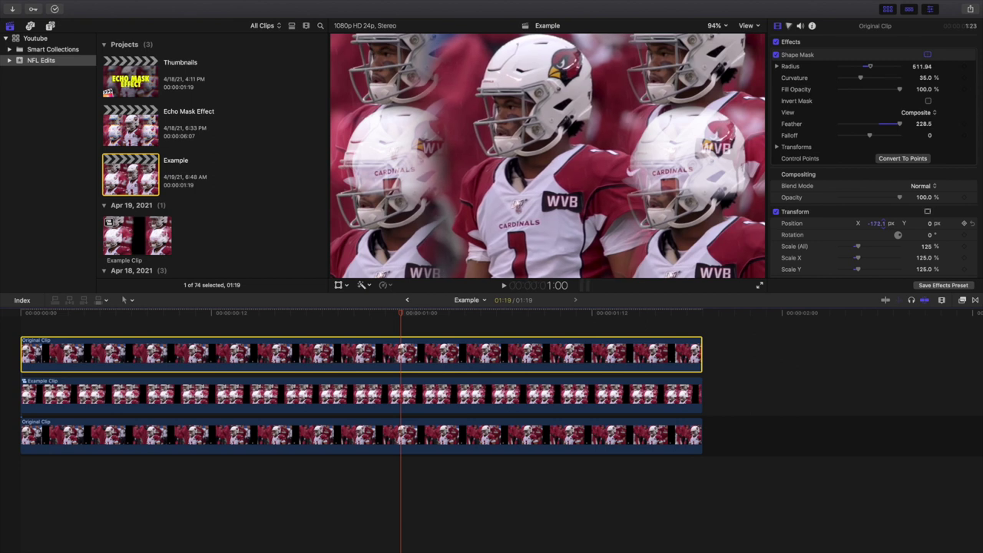
{"action": "left_click", "coordinate": [883, 224]}
{"action": "type", "text": "-170.0"}
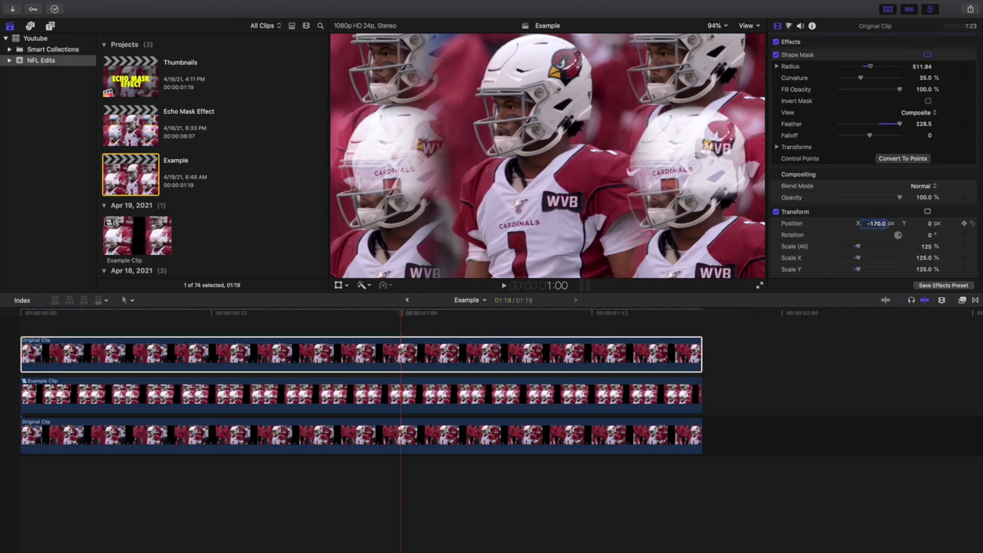
{"action": "left_click", "coordinate": [12, 344]}
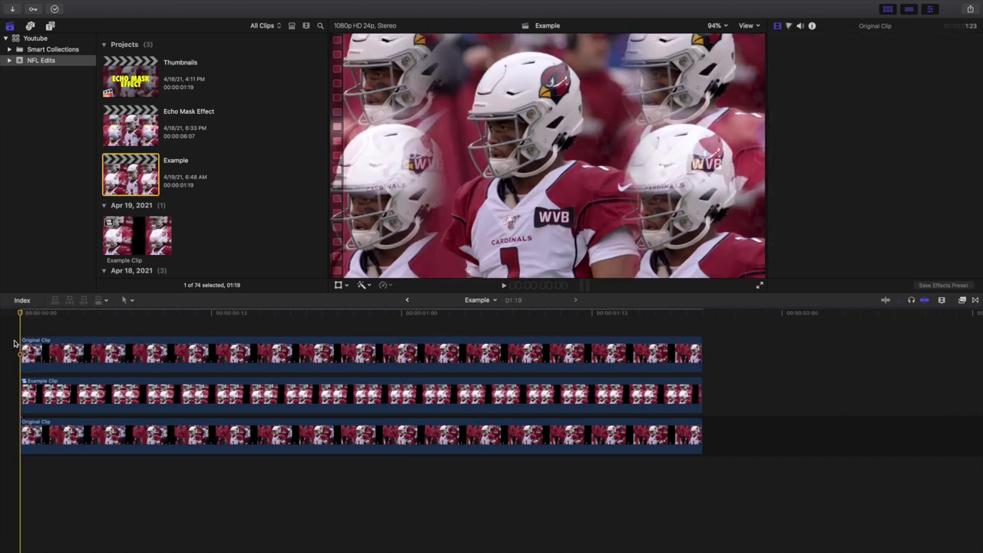
Play the composite from the start several times to check the centred player
{"action": "key", "text": "space"}
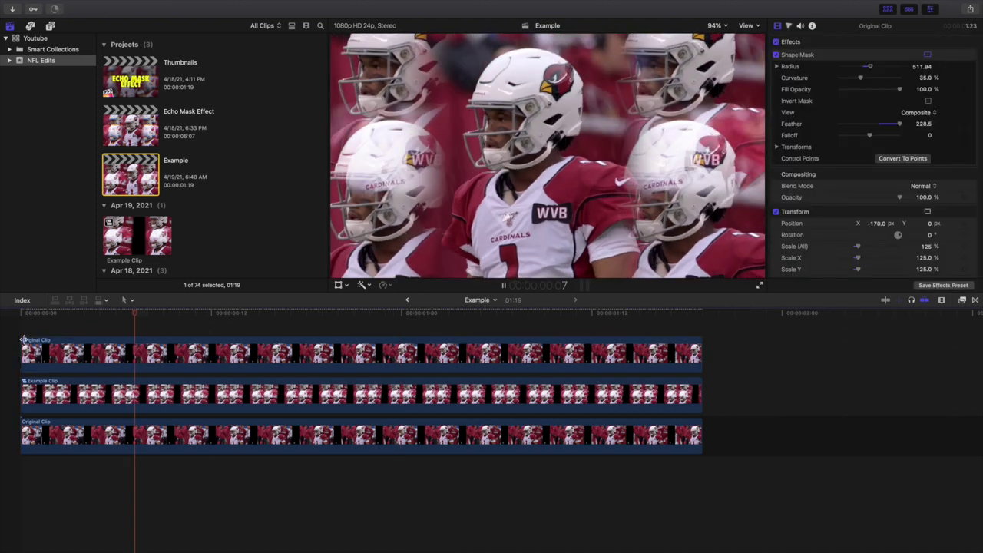
{"action": "left_click", "coordinate": [11, 341]}
{"action": "key", "text": "space"}
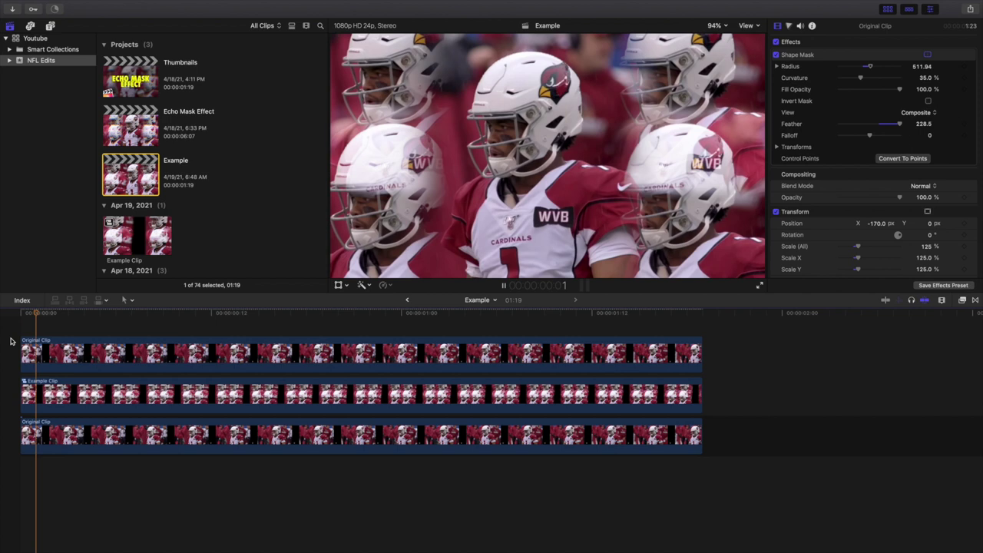
{"action": "key", "text": "space"}
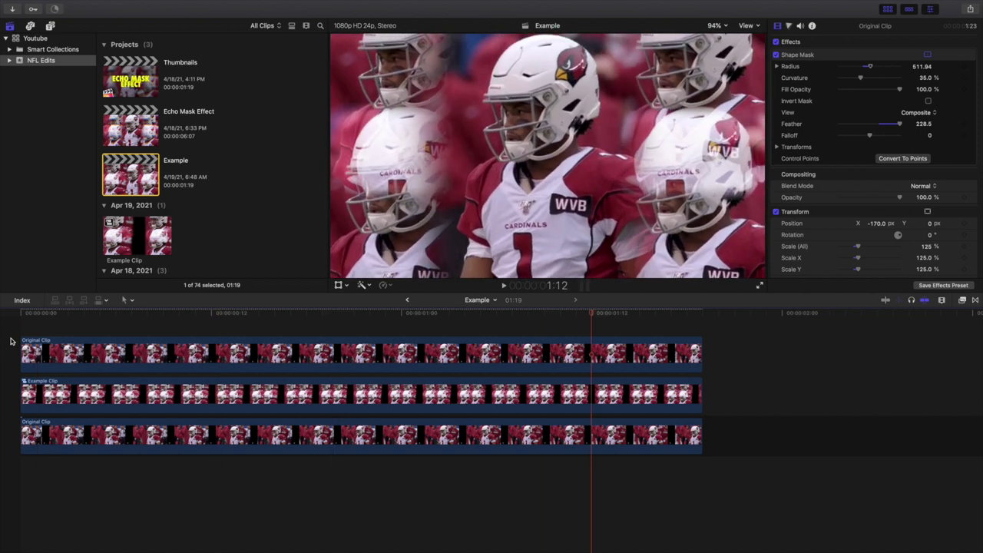
{"action": "left_click", "coordinate": [11, 341]}
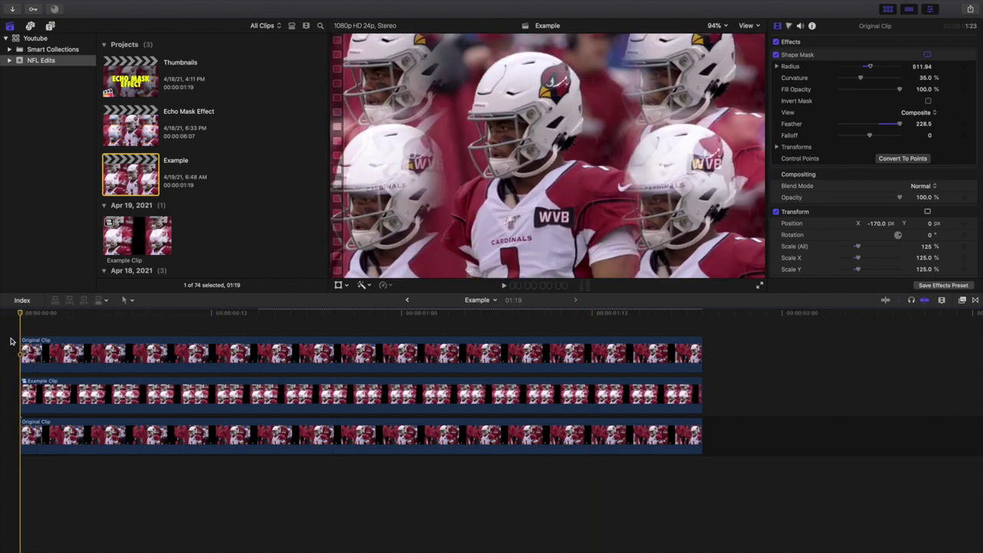
{"action": "key", "text": "space"}
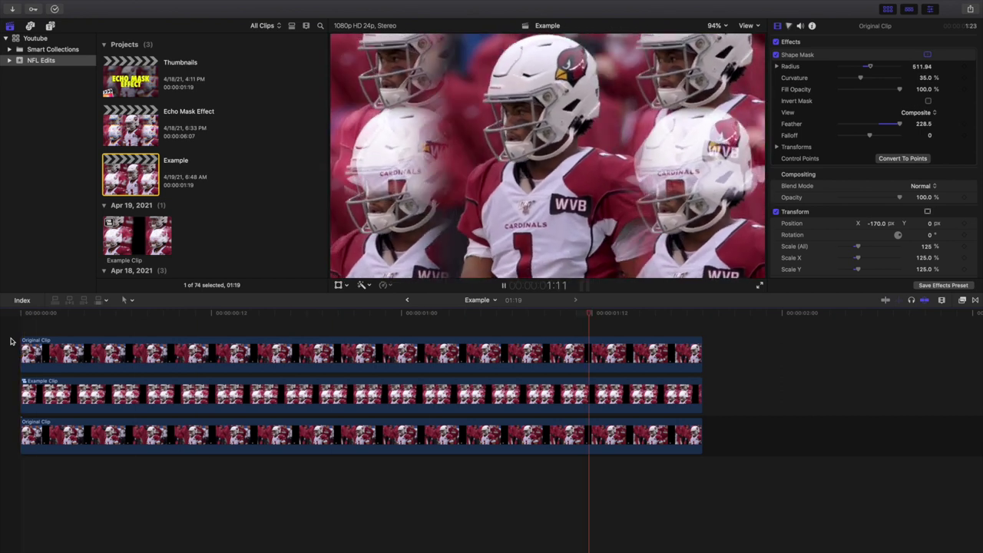
{"action": "key", "text": "space"}
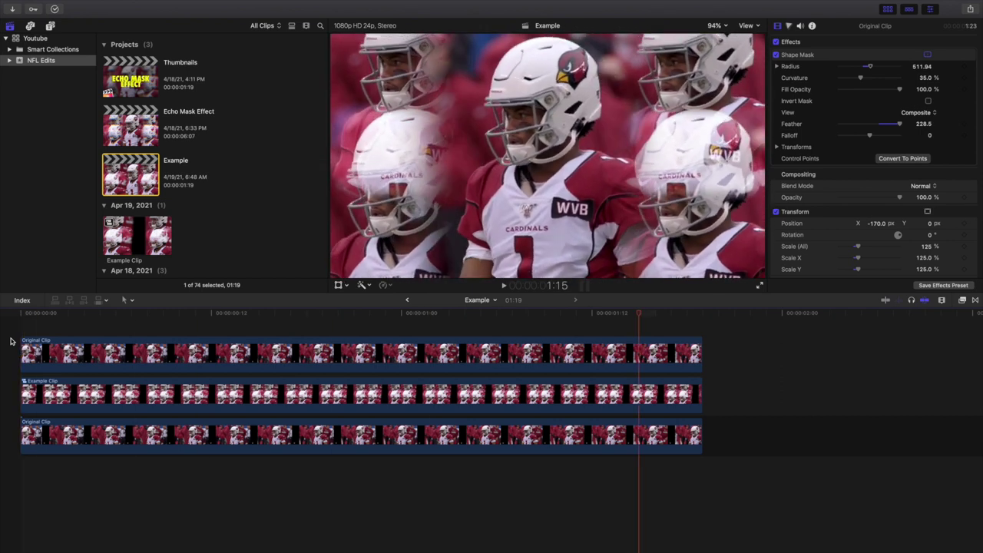
{"action": "key", "text": "Home"}
{"action": "key", "text": "space"}
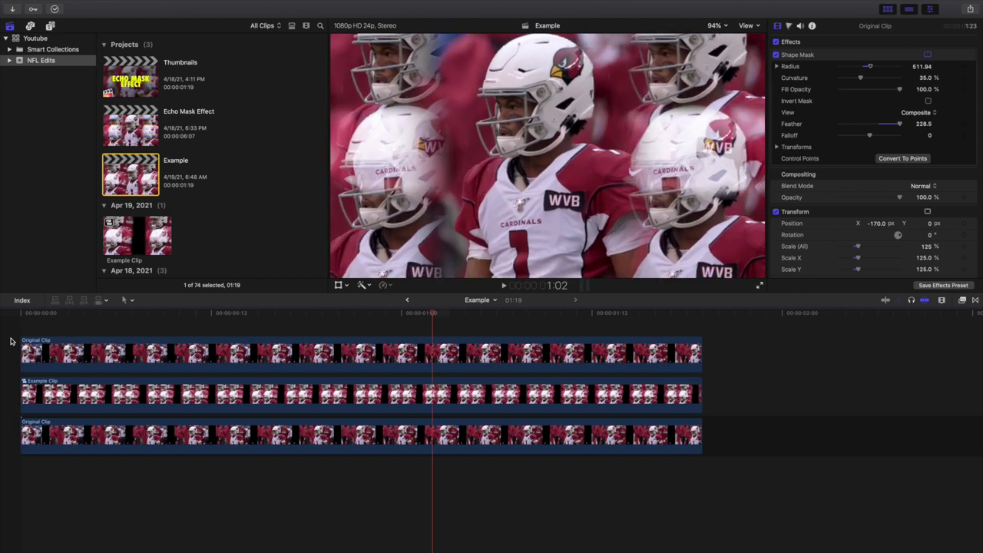
{"action": "key", "text": "Home"}
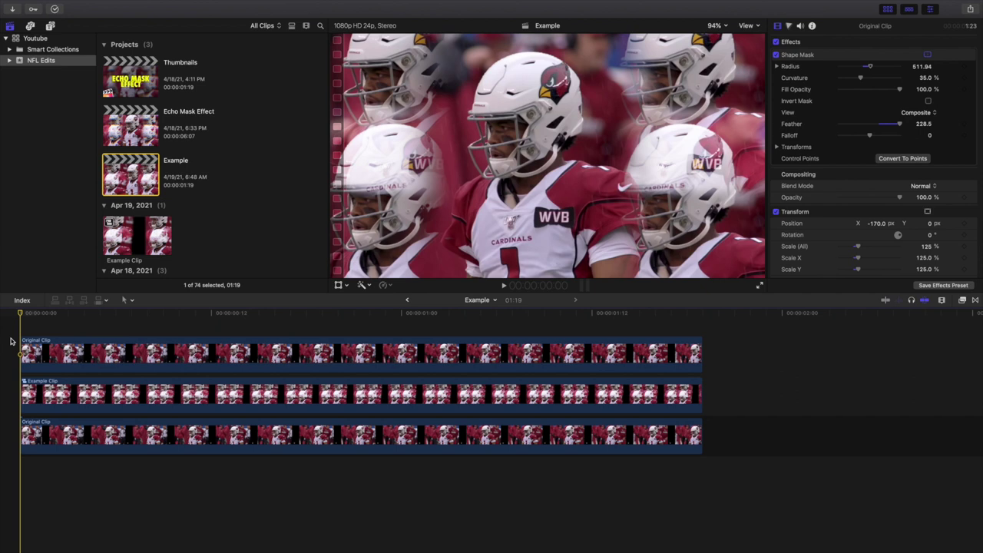
{"action": "left_click", "coordinate": [962, 301]}
Apply the Prism blur effect to the middle Example Clip
{"action": "left_click", "coordinate": [766, 392]}
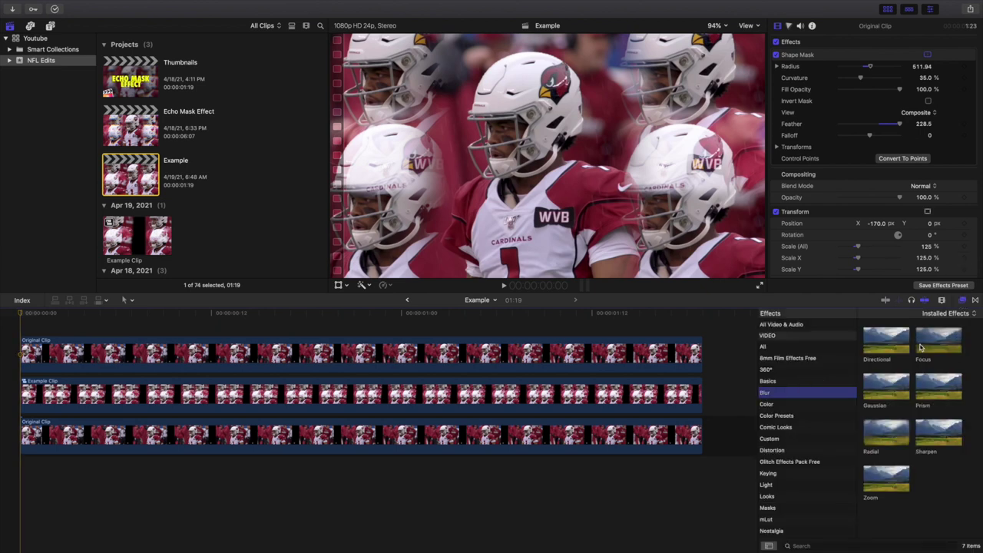
{"action": "left_click_drag", "start_coordinate": [931, 390], "coordinate": [684, 394]}
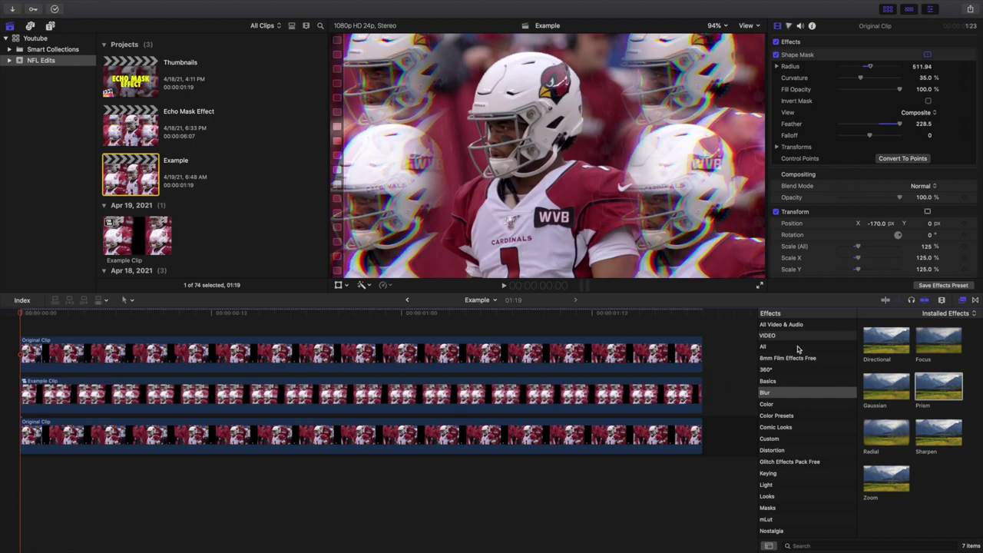
{"action": "left_click", "coordinate": [962, 300]}
Set the Prism angle on the middle Example Clip to 90°
{"action": "left_click", "coordinate": [628, 391]}
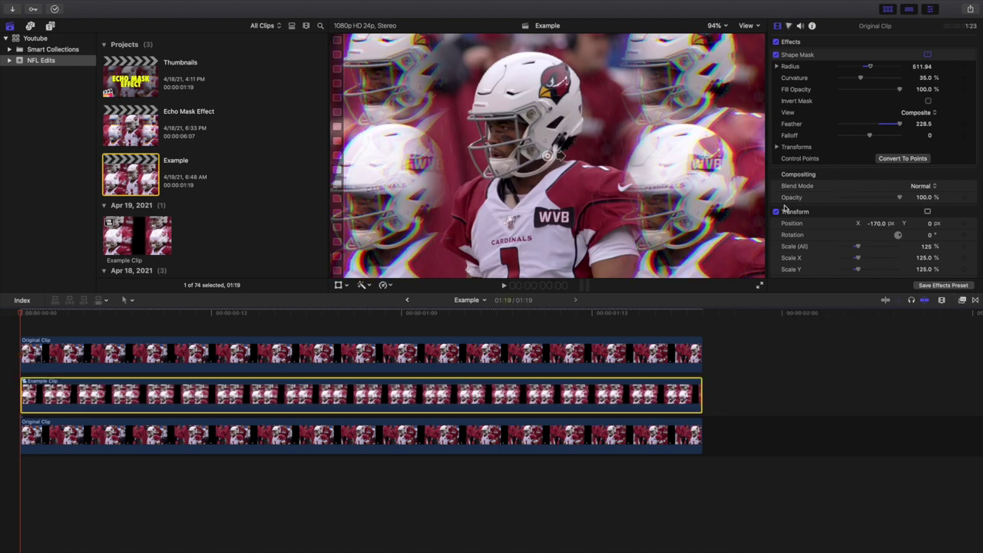
{"action": "left_click", "coordinate": [930, 78]}
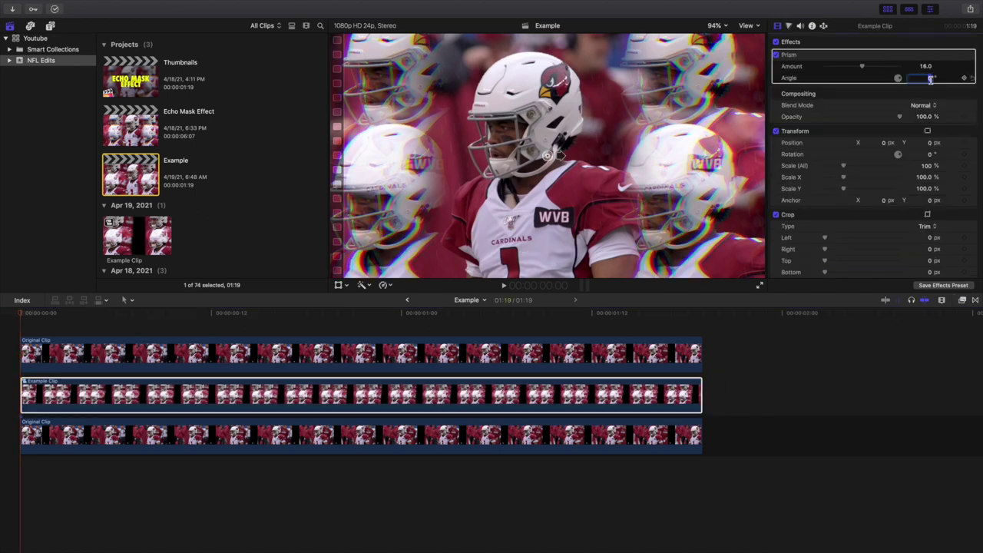
{"action": "type", "text": "90"}
{"action": "key", "text": "Return"}
{"action": "left_click", "coordinate": [4, 326]}
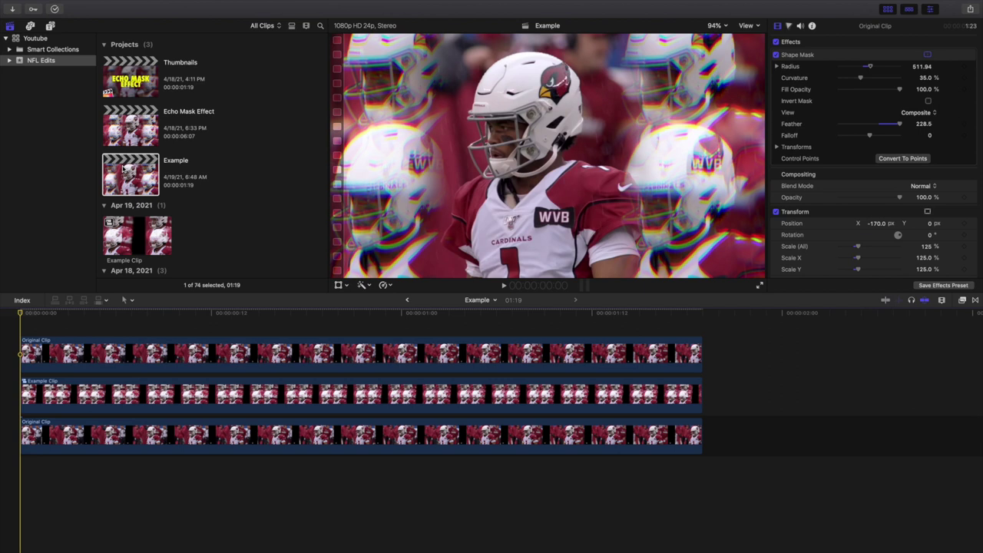
Replay the Prism composite from the start, then open and play the Echo Mask Effect project
{"action": "key", "text": "space"}
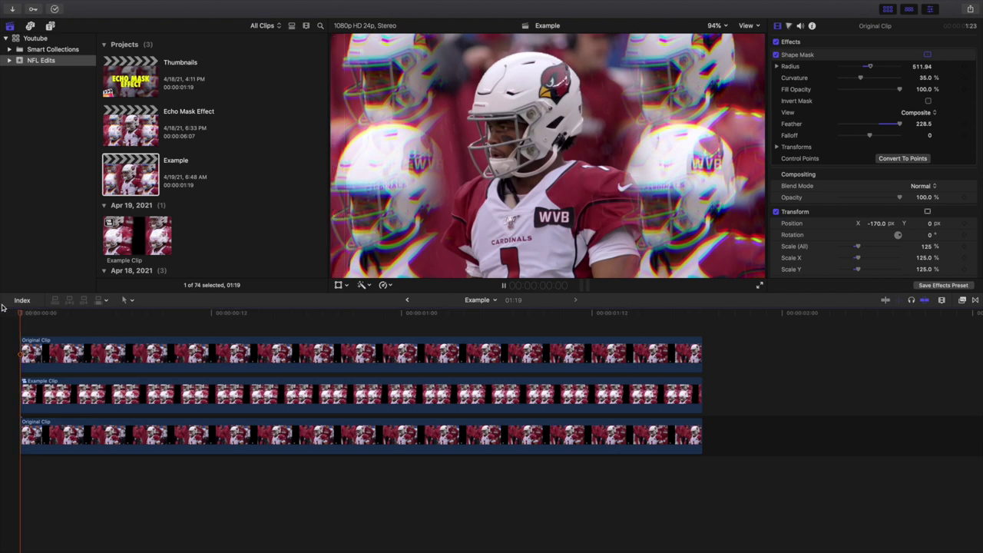
{"action": "key", "text": "space"}
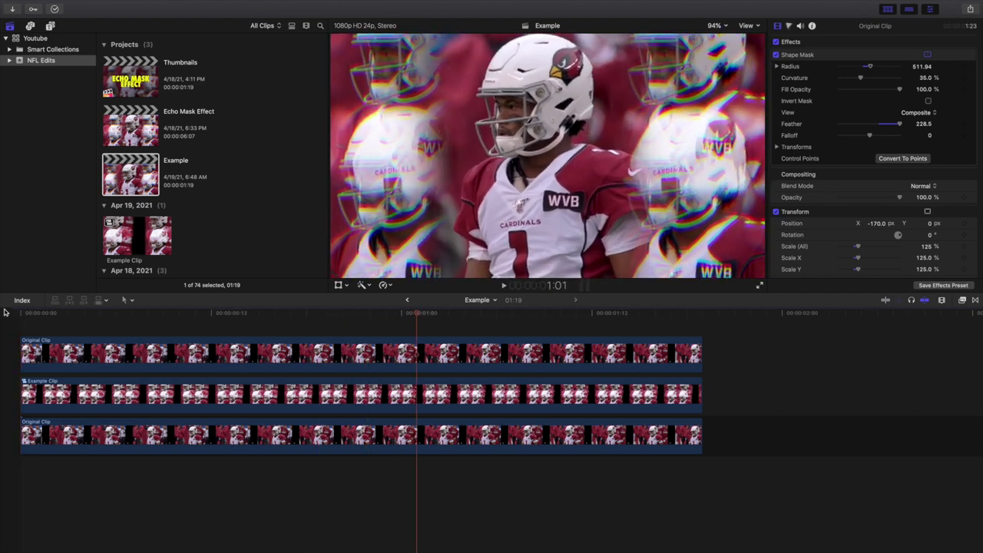
{"action": "key", "text": "Home"}
{"action": "key", "text": "space"}
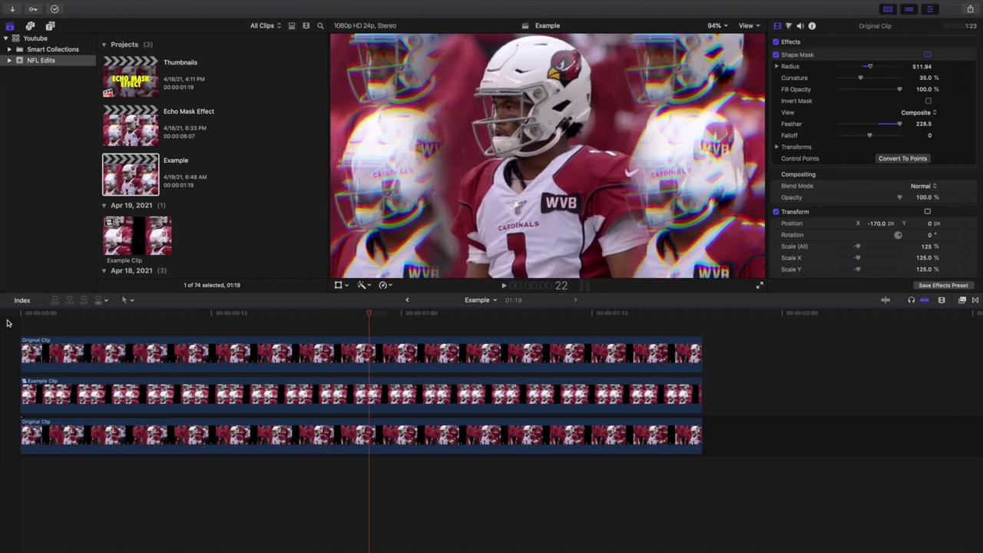
{"action": "key", "text": "Home"}
{"action": "key", "text": "space"}
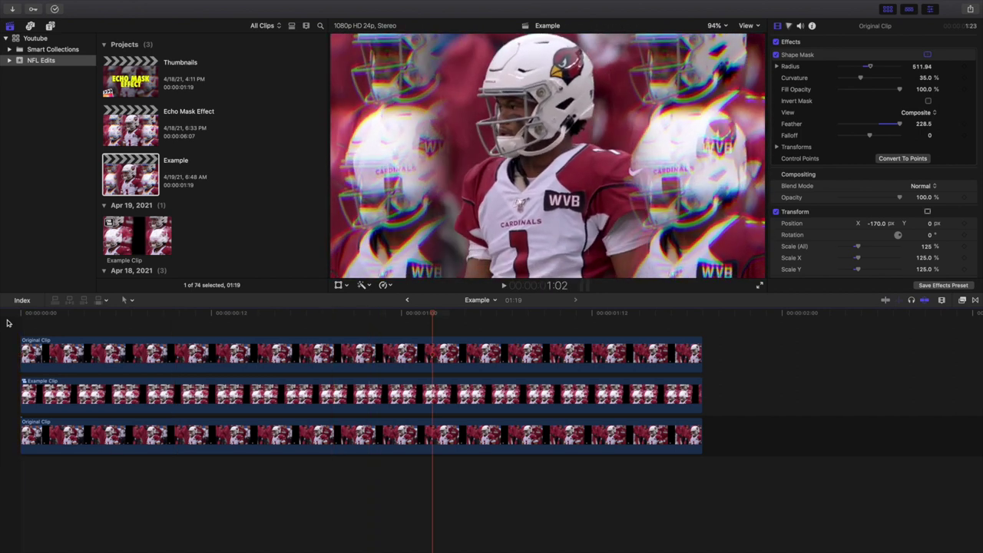
{"action": "key", "text": "Home"}
{"action": "key", "text": "space"}
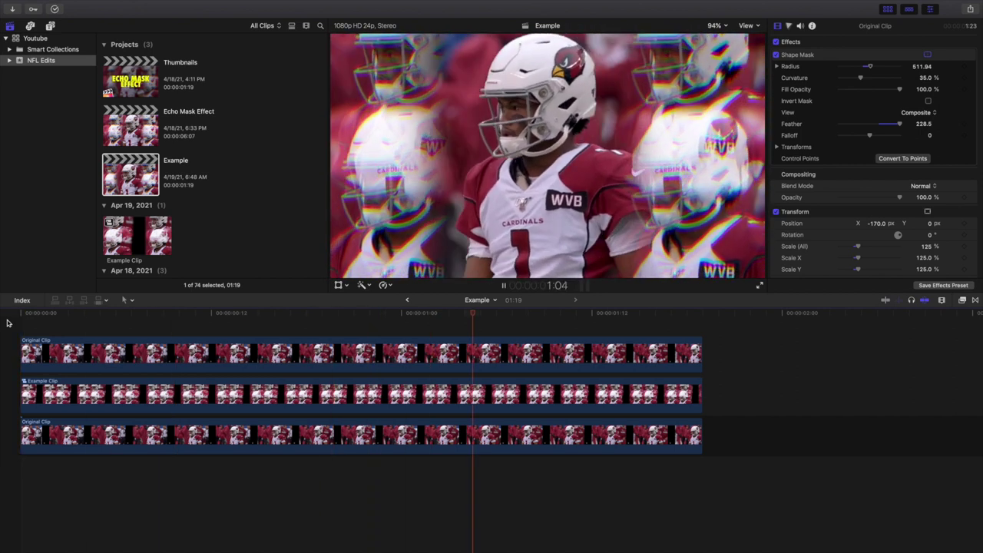
{"action": "key", "text": "space"}
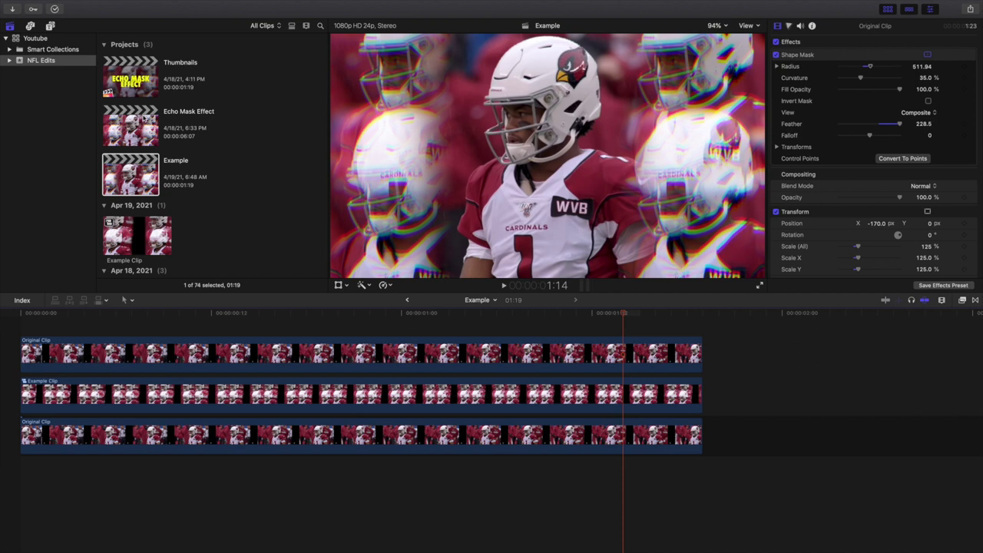
{"action": "double_click", "coordinate": [143, 119]}
{"action": "key", "text": "space"}
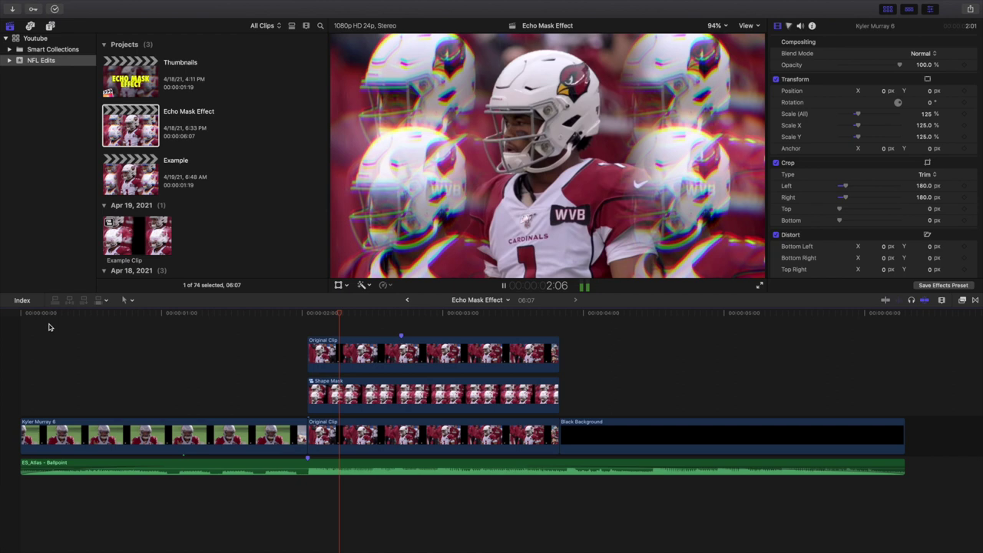
{"action": "key", "text": "space"}
{"action": "left_click", "coordinate": [376, 341]}
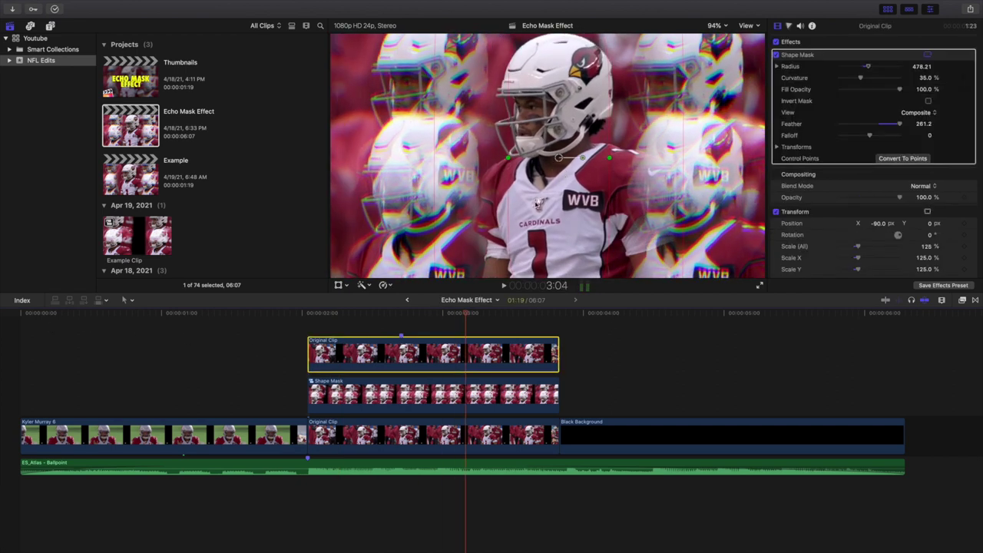
{"action": "double_click", "coordinate": [348, 405]}
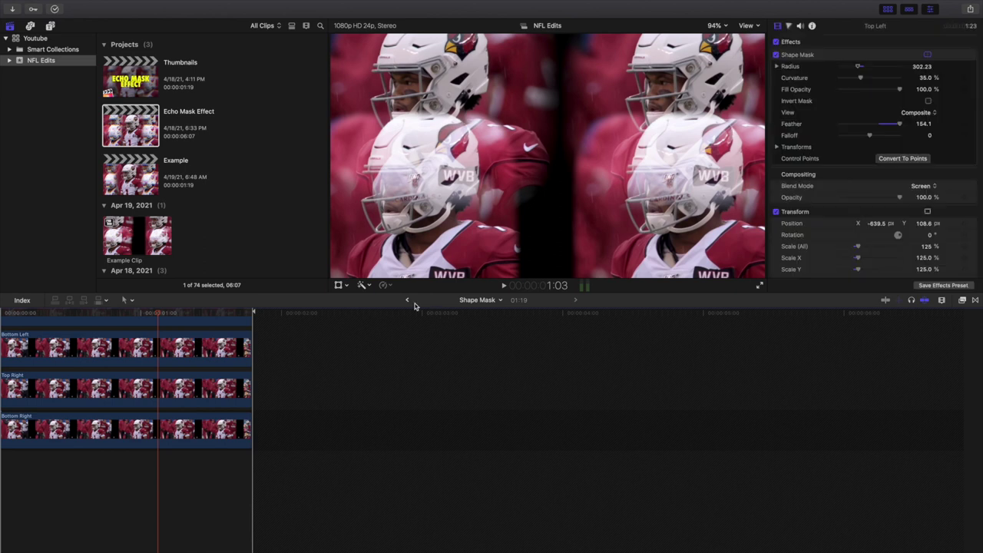
{"action": "left_click", "coordinate": [407, 301]}
{"action": "left_click", "coordinate": [368, 427]}
{"action": "left_click", "coordinate": [417, 347]}
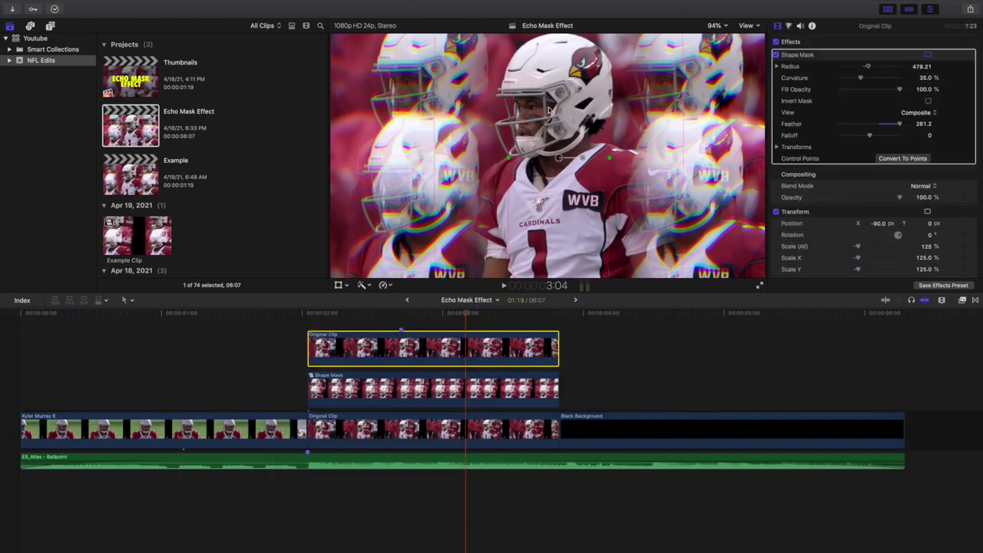